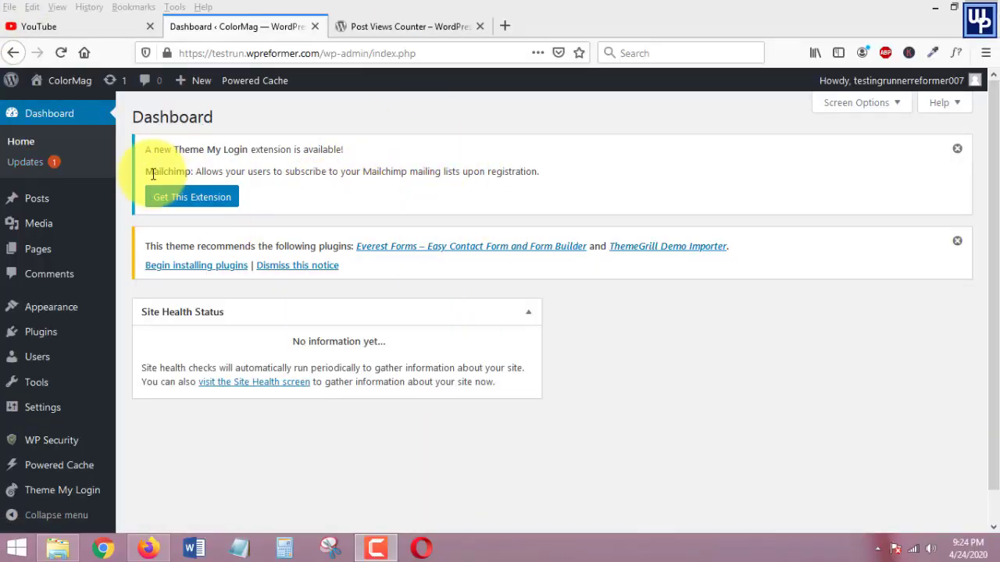
# View the Post Views Counter 1.3.1 plugin page, start its zip download, then dismiss the prompt unsaved.
pyautogui.click(679, 377)
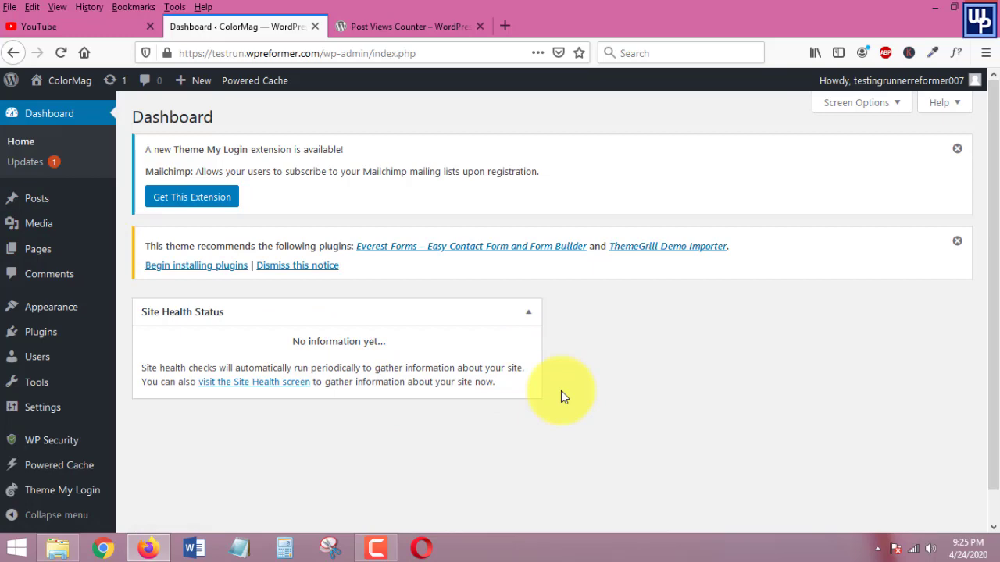
pyautogui.click(414, 26)
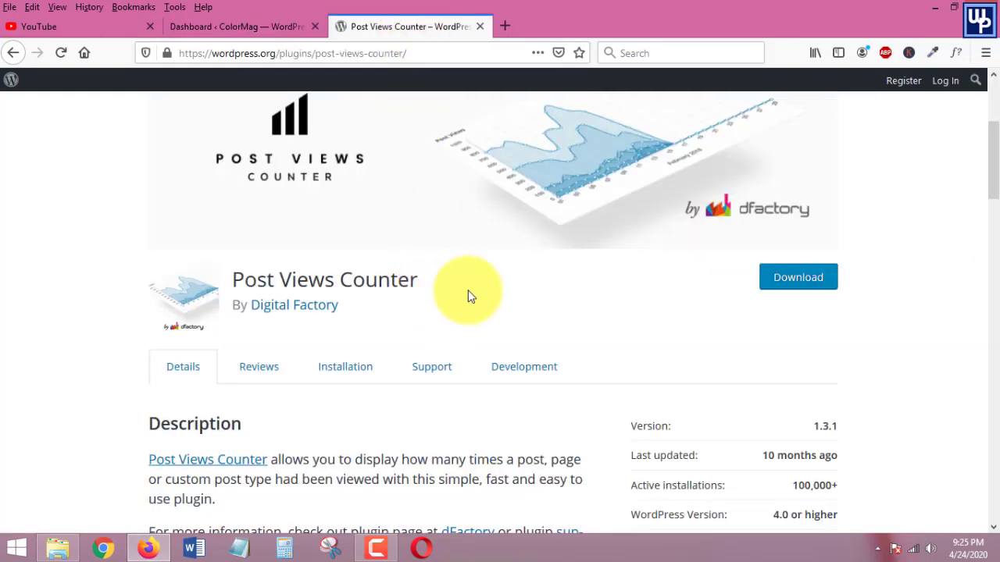
pyautogui.moveTo(469, 296); pyautogui.dragTo(238, 283)
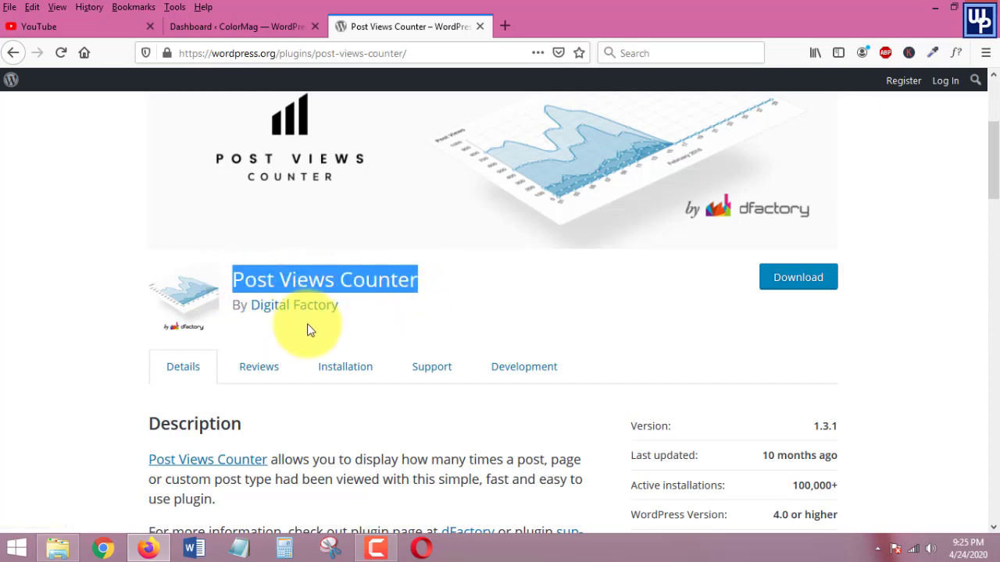
pyautogui.click(391, 330)
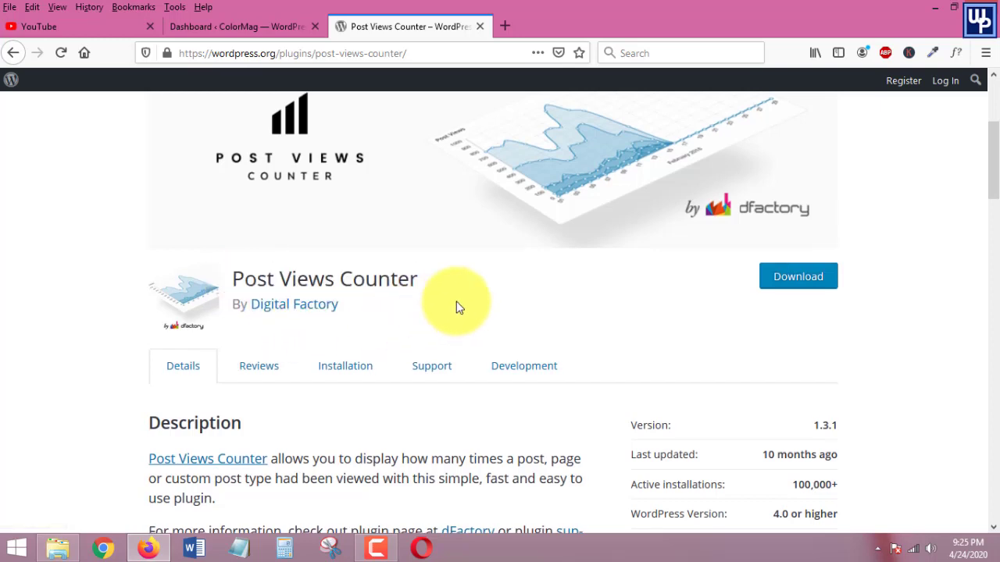
pyautogui.scroll(-3, 449, 301)
pyautogui.scroll(5, 437, 293)
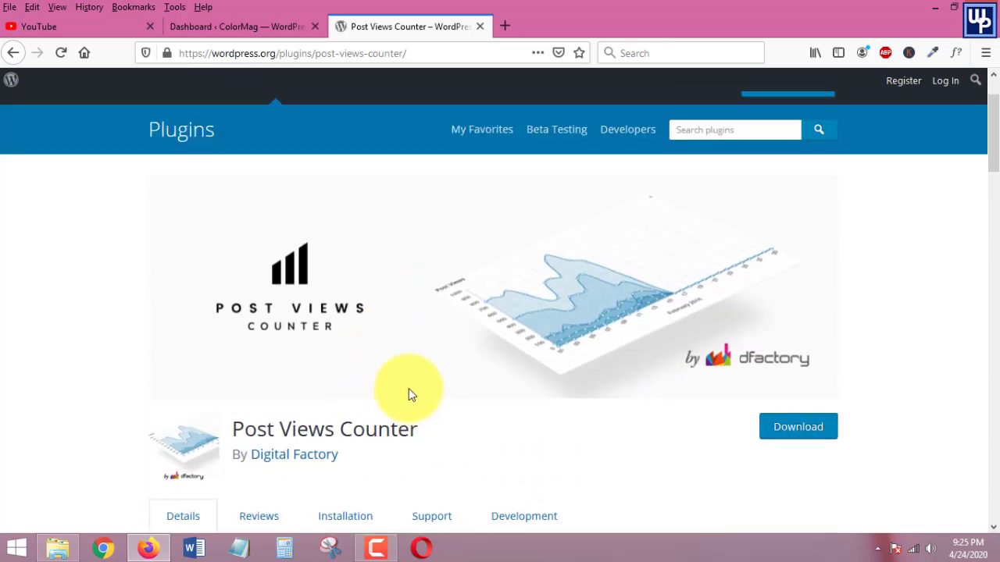
pyautogui.click(795, 430)
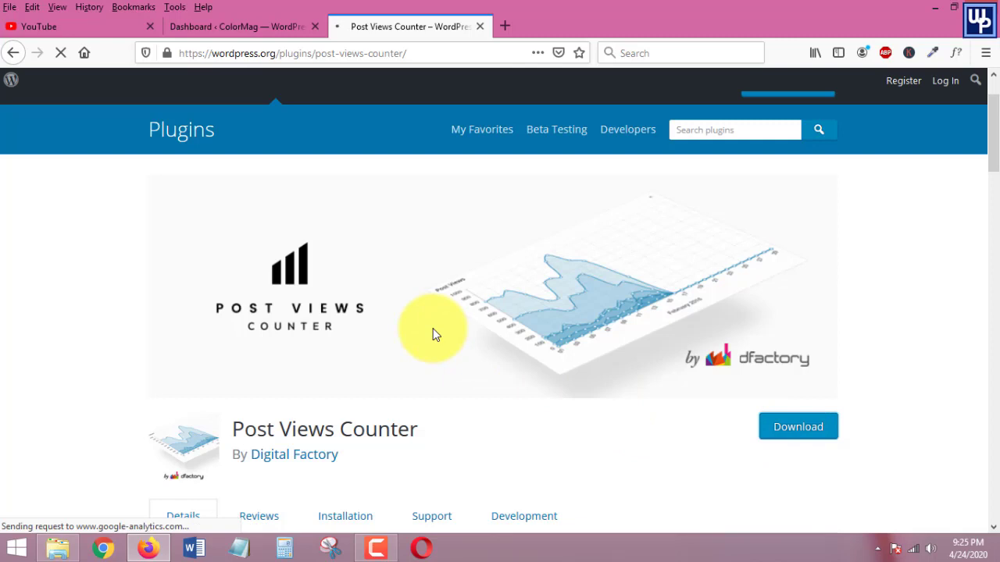
pyautogui.moveTo(537, 197); pyautogui.dragTo(495, 197)
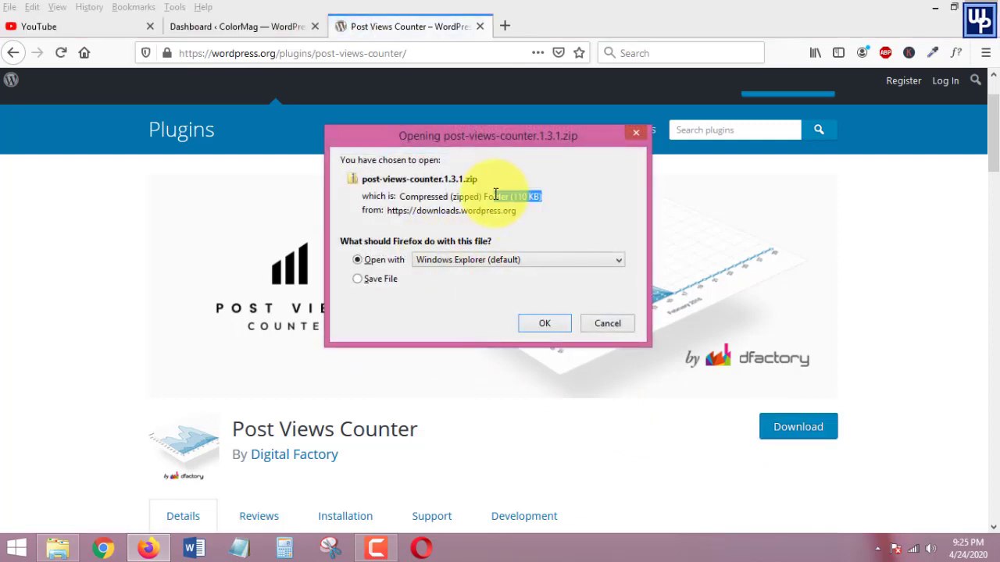
pyautogui.click(634, 135)
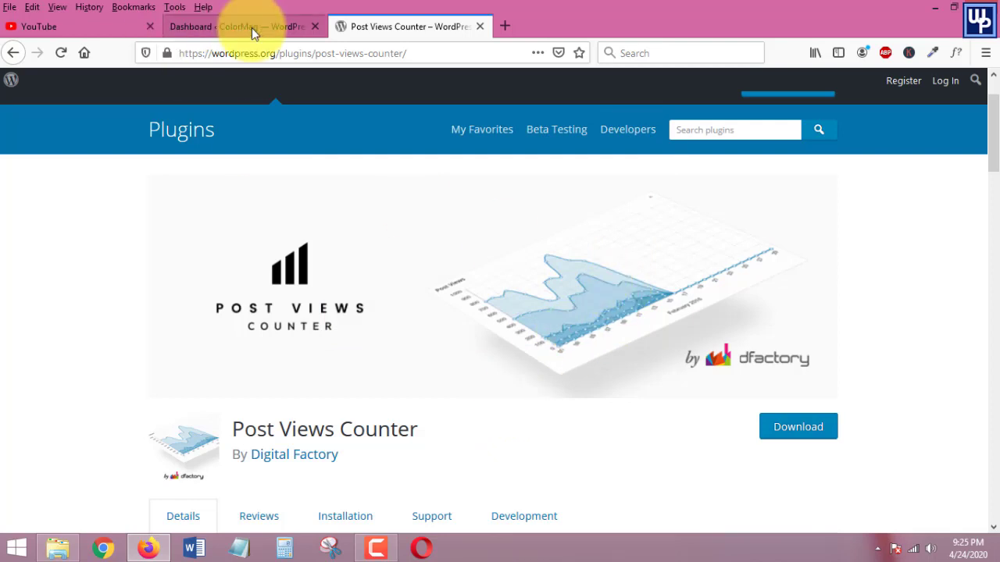
# Open the live ColorMag site from Visit Site in a new tab and browse its homepage.
pyautogui.click(252, 27)
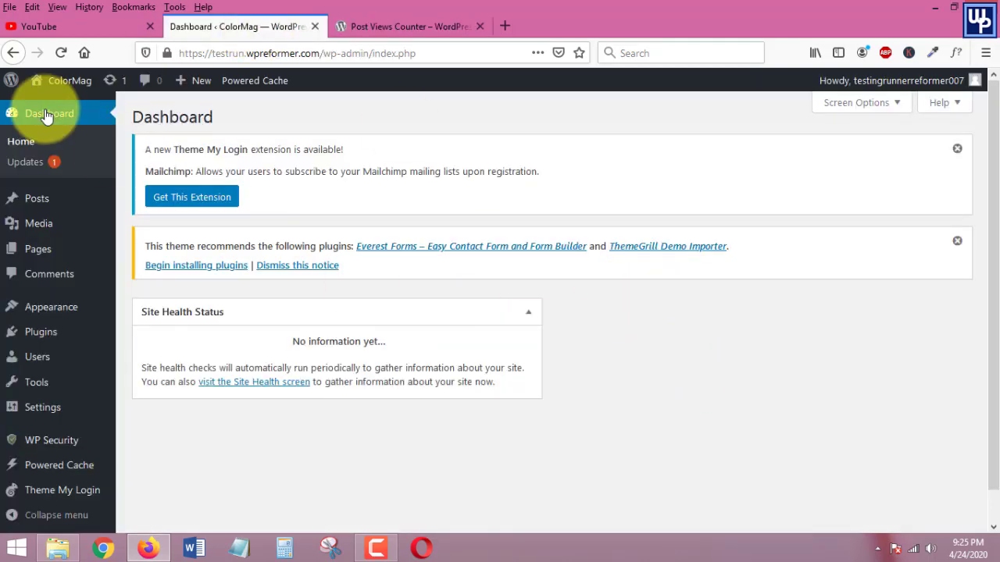
pyautogui.moveTo(67, 82)
pyautogui.rightClick(47, 110)
pyautogui.click(100, 121)
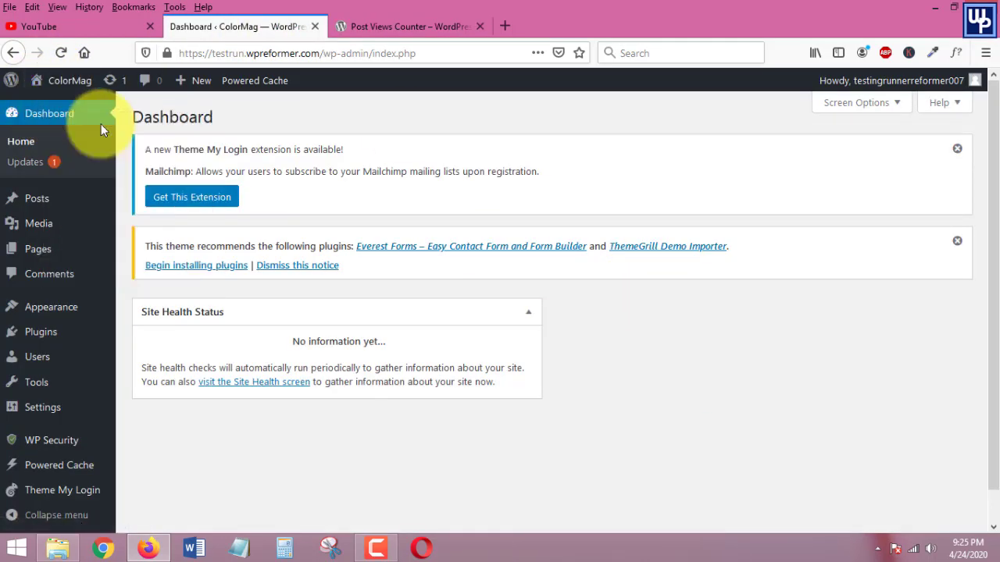
pyautogui.click(395, 28)
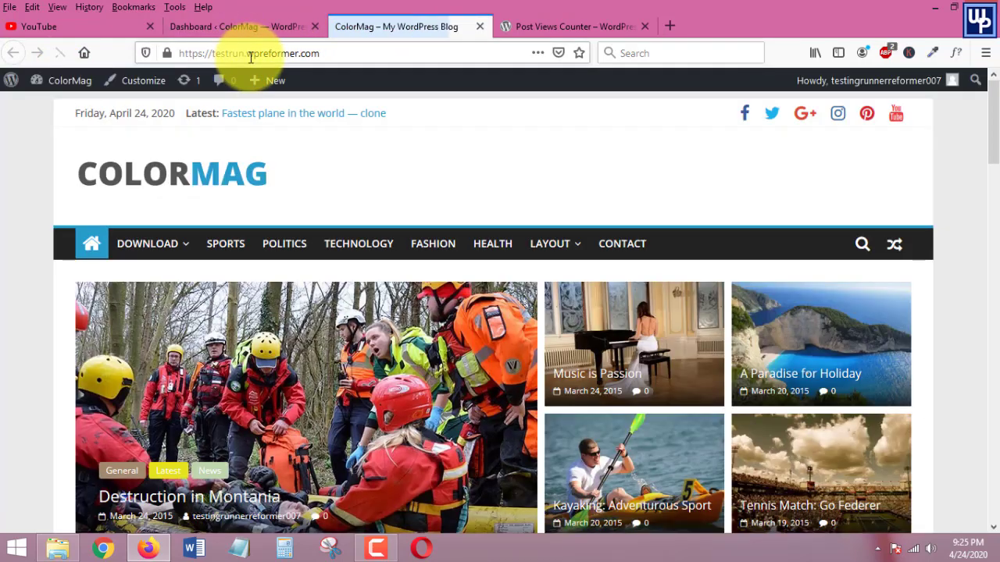
pyautogui.click(259, 61)
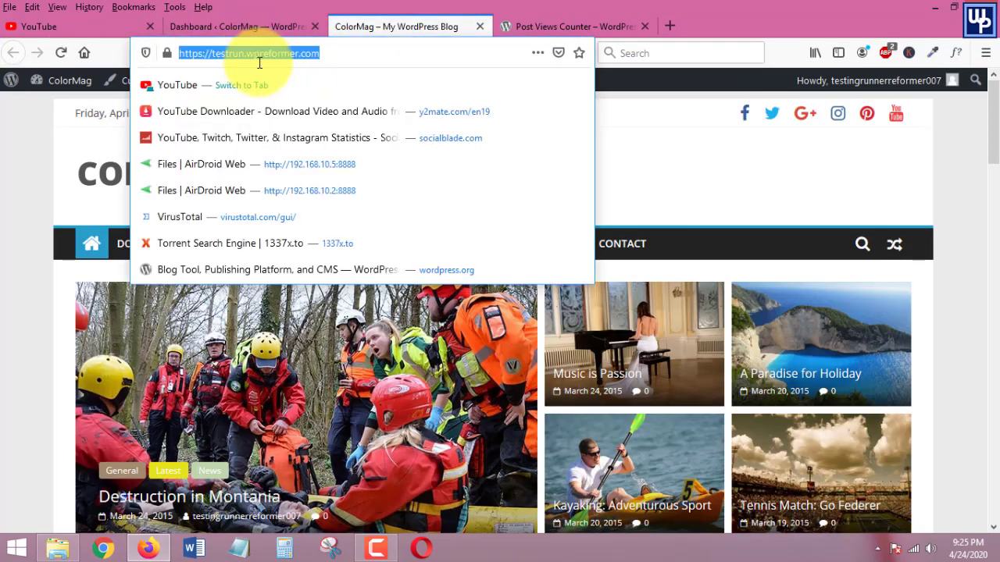
pyautogui.click(685, 182)
pyautogui.scroll(-5, 93, 160)
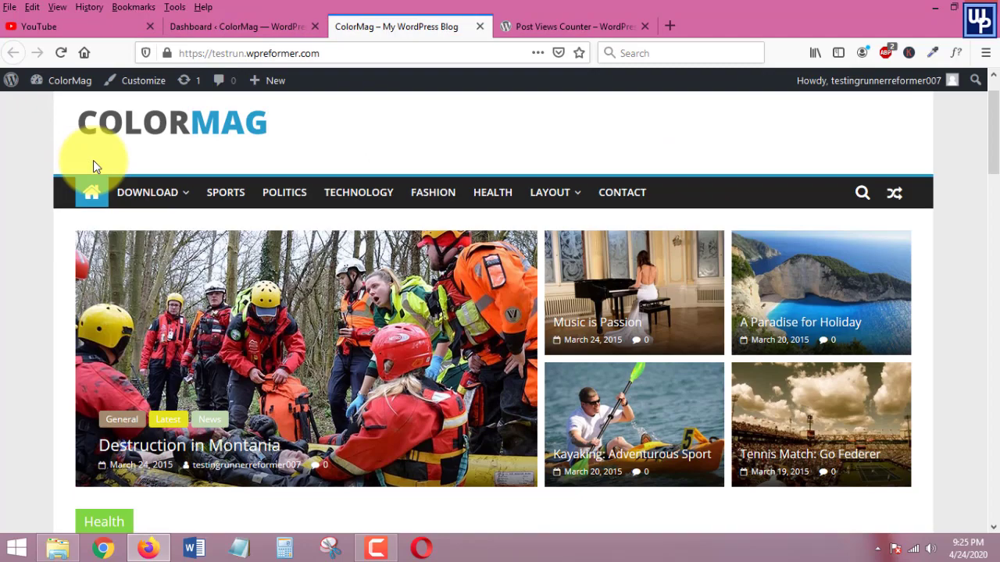
pyautogui.scroll(4, 123, 196)
pyautogui.scroll(-4, 178, 208)
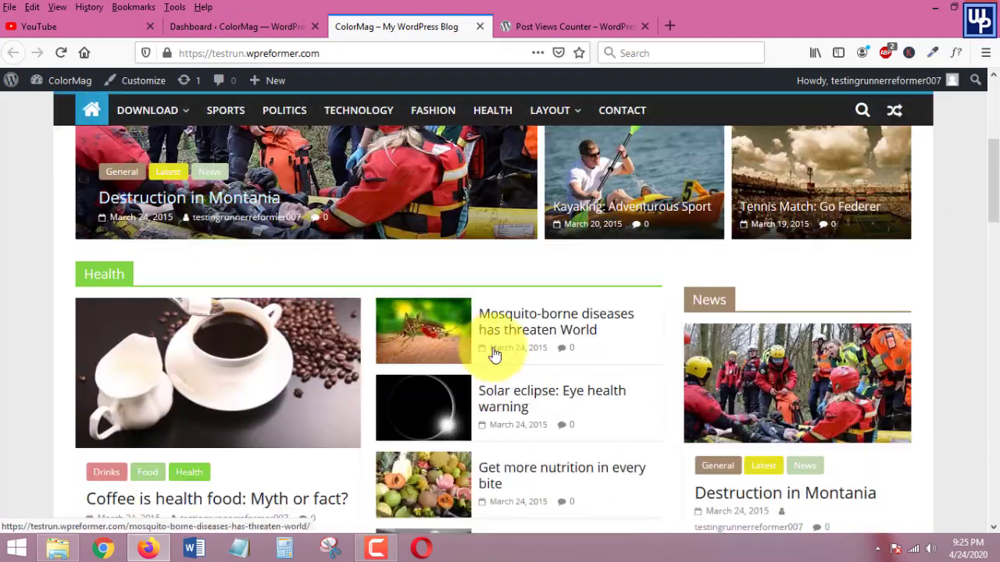
# Open the 'Mosquito-borne diseases has threaten World' post in a new tab, read it, and return to the Dashboard.
pyautogui.rightClick(527, 322)
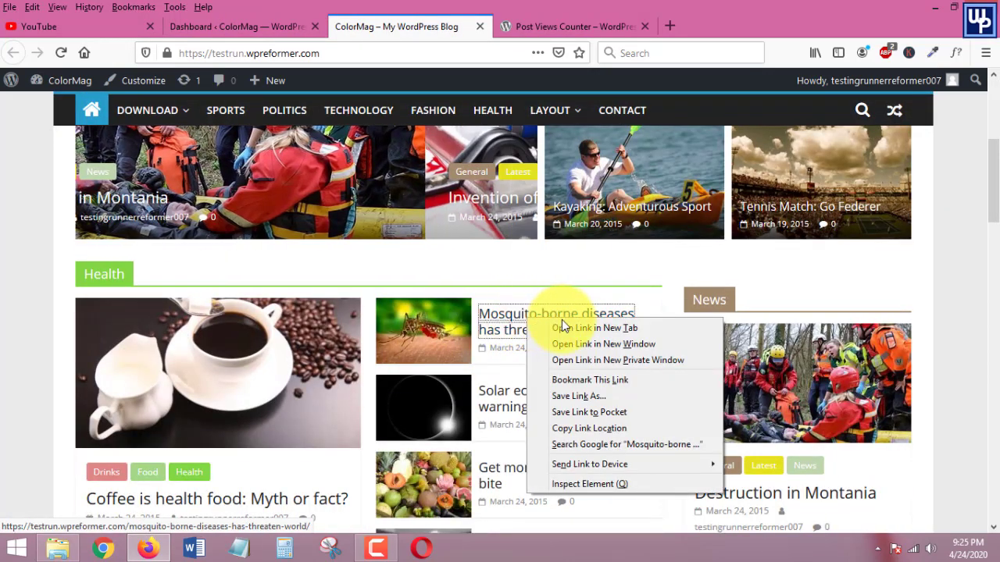
pyautogui.click(574, 327)
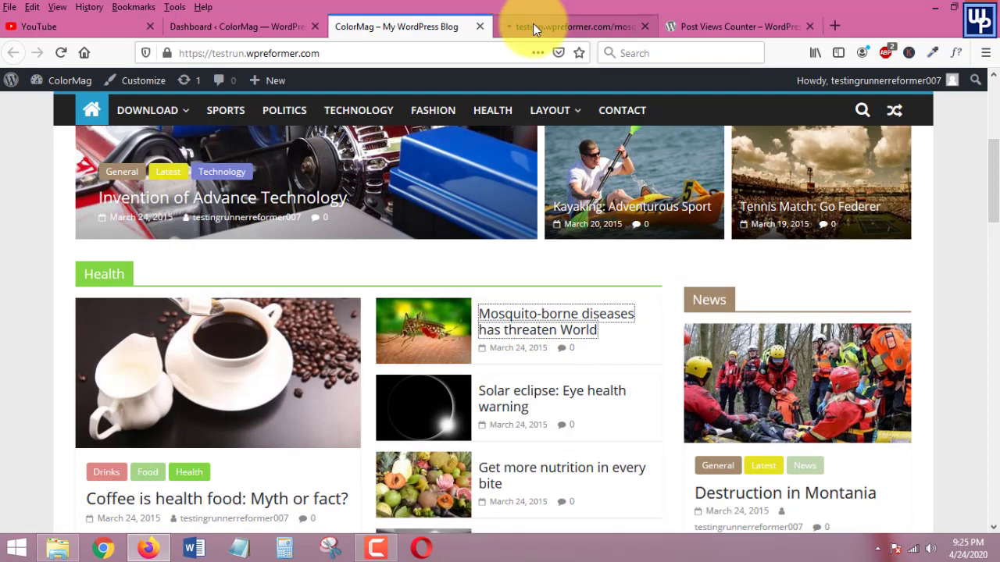
pyautogui.click(532, 23)
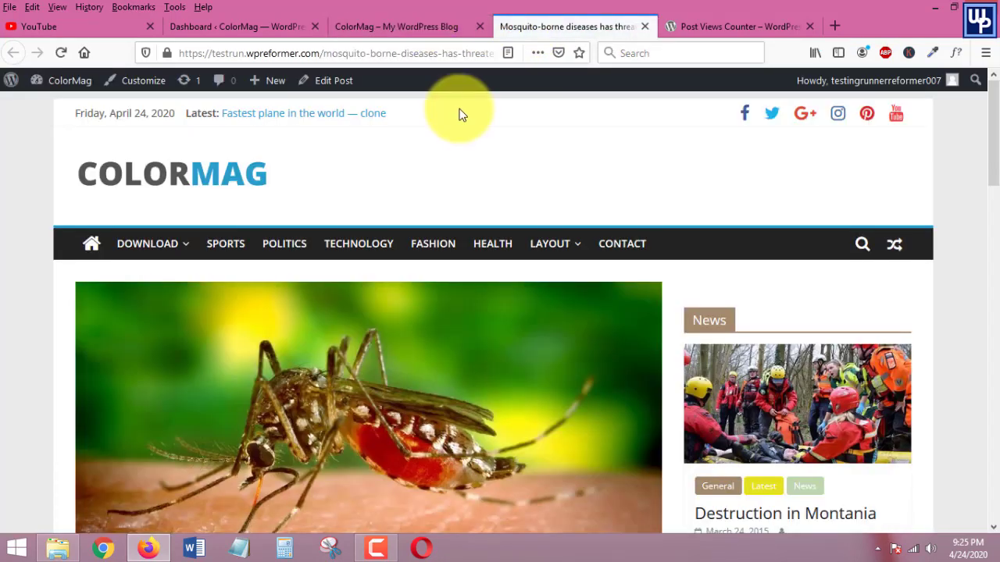
pyautogui.scroll(-2, 458, 156)
pyautogui.scroll(-2, 466, 156)
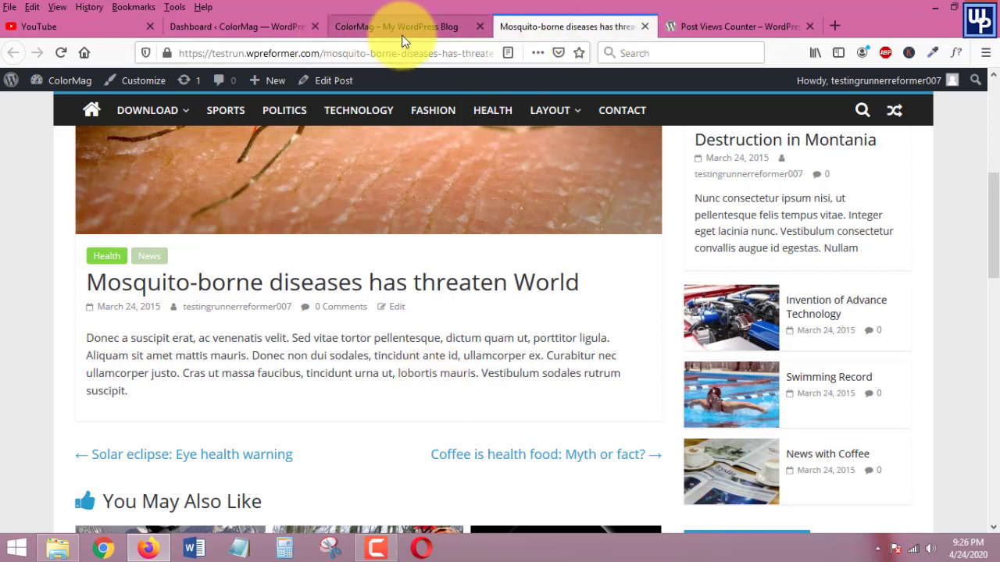
pyautogui.click(256, 25)
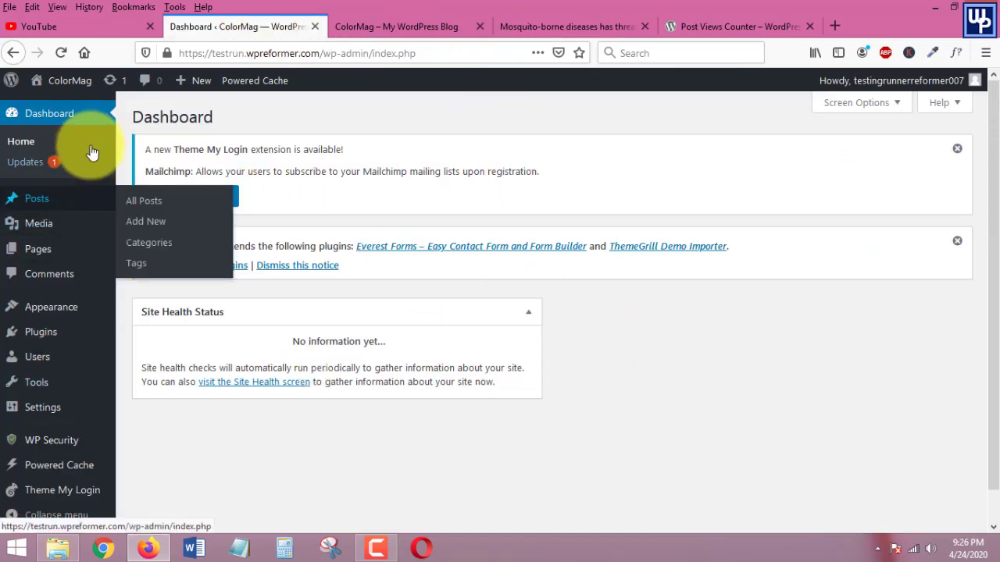
# Go to Plugins > Add New and copy the 'Post Views Counter' title from the wordpress.org page.
pyautogui.moveTo(28, 335)
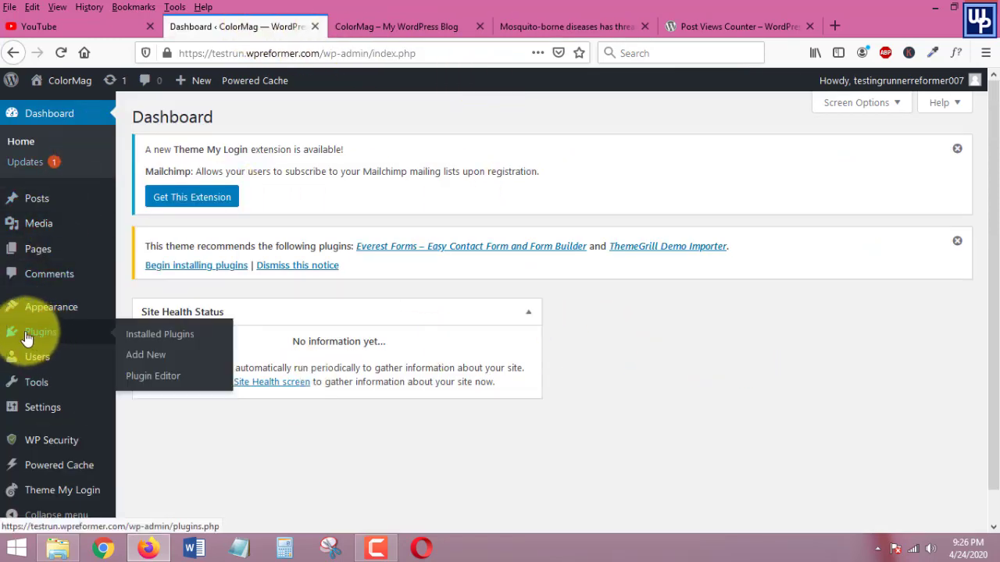
pyautogui.click(157, 358)
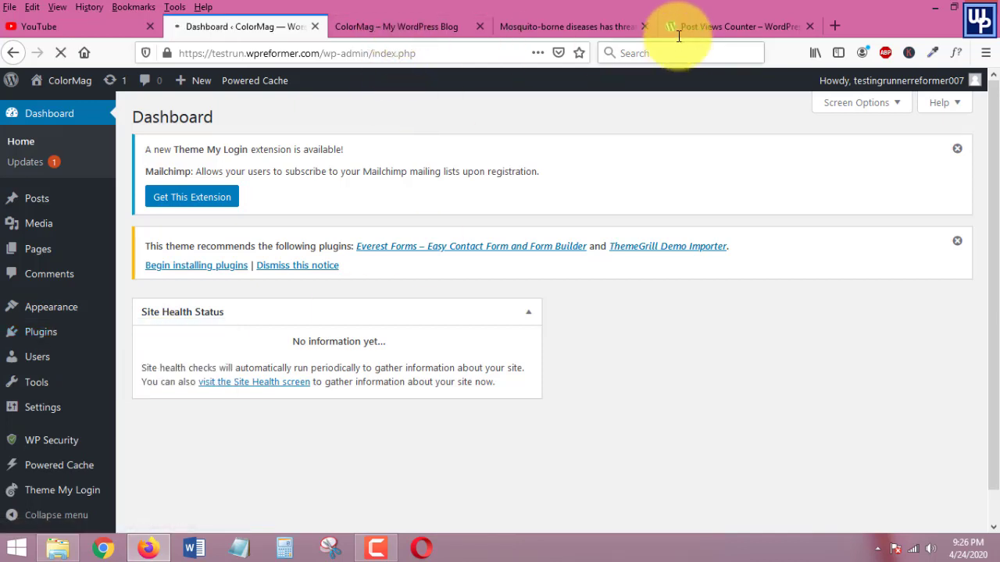
pyautogui.click(705, 24)
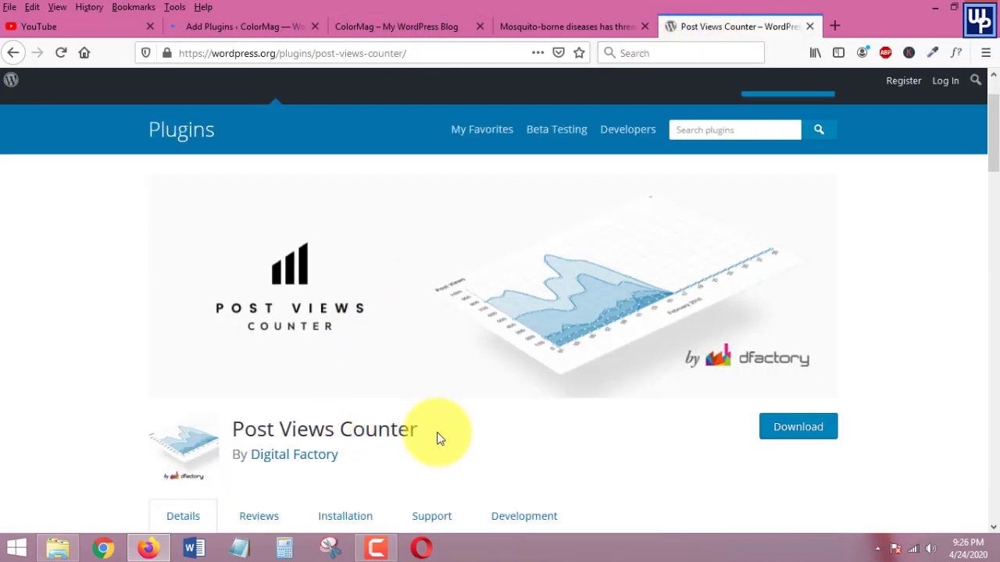
pyautogui.moveTo(438, 438); pyautogui.dragTo(234, 427)
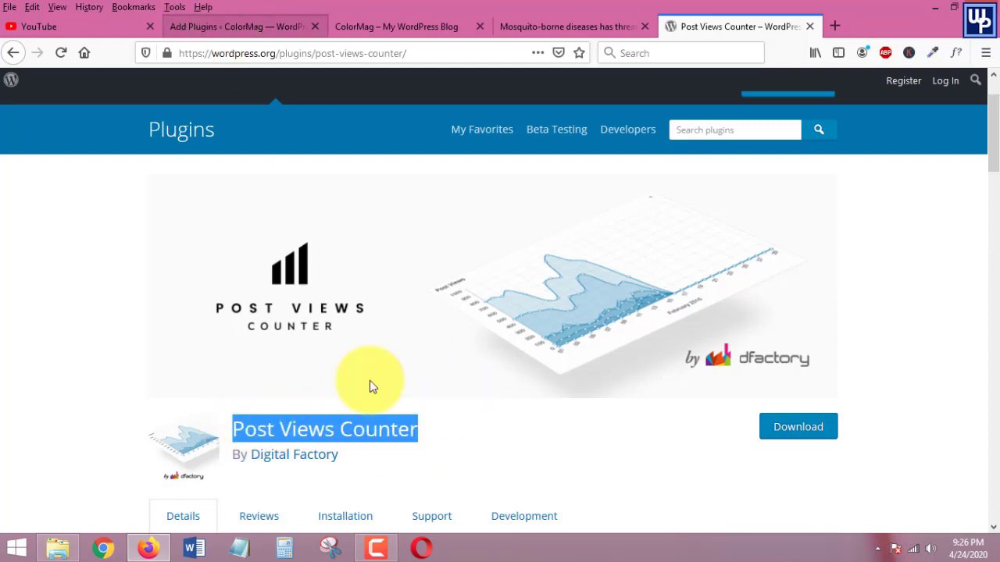
pyautogui.rightClick(331, 431)
pyautogui.click(346, 438)
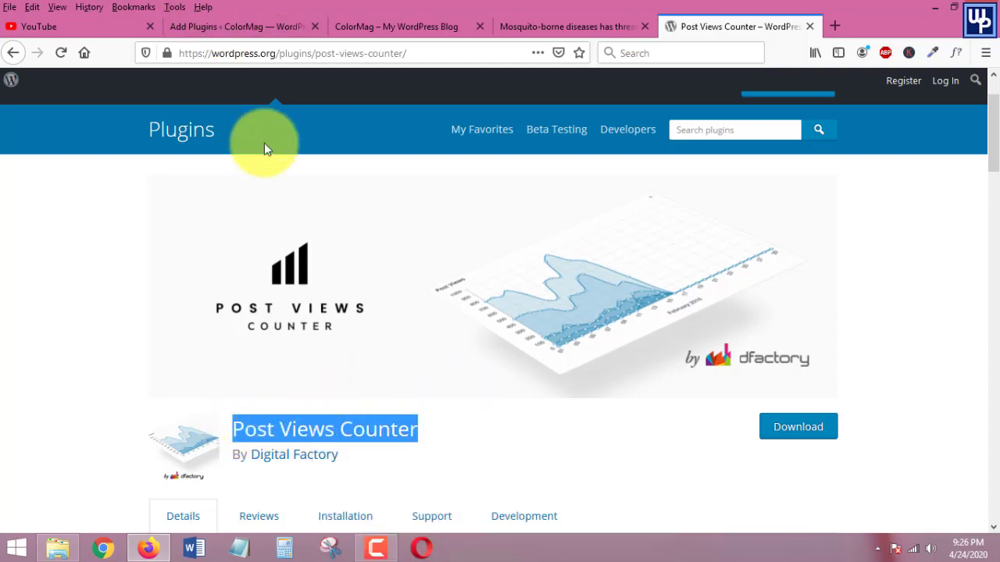
pyautogui.click(253, 30)
# Search for 'Post Views Counter', install and activate it, then open its Settings page.
pyautogui.click(831, 226)
pyautogui.hotkey('ctrl', 'v')
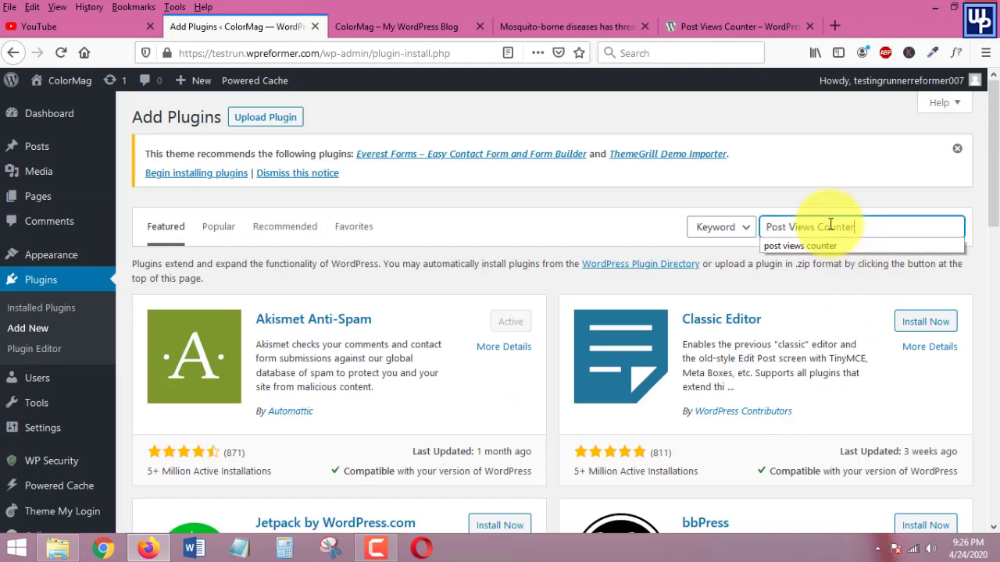
pyautogui.click(833, 247)
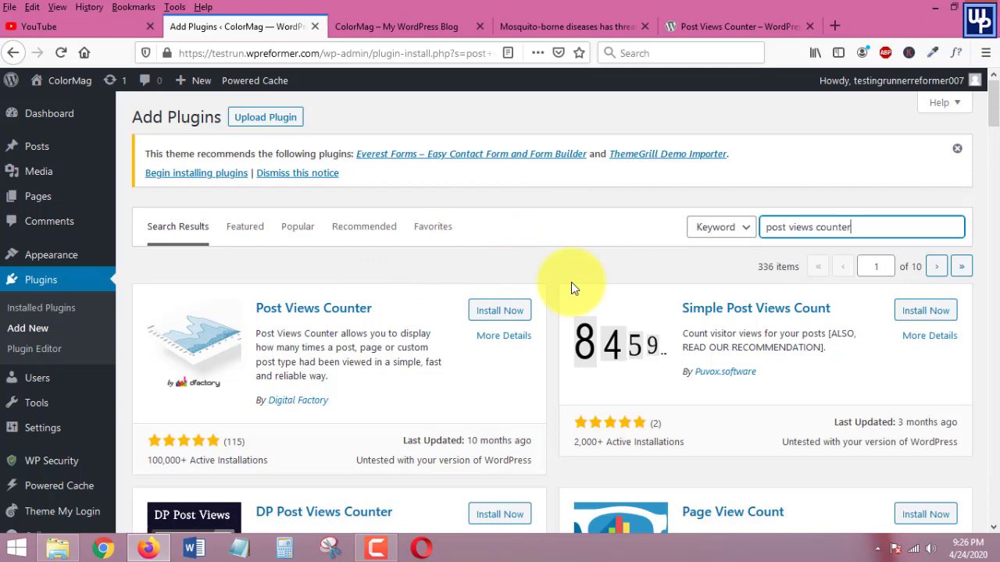
pyautogui.click(512, 316)
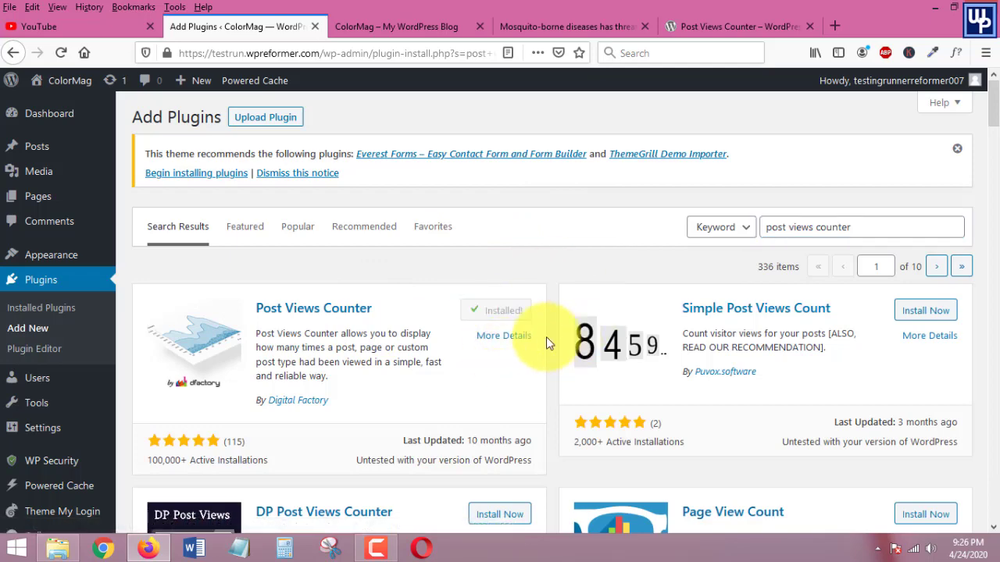
pyautogui.click(511, 321)
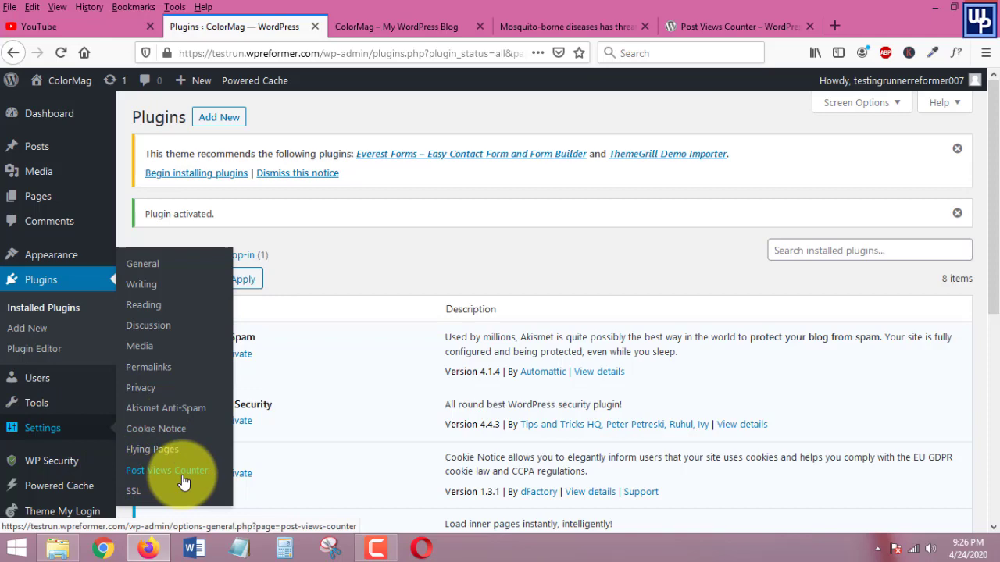
pyautogui.scroll(-3, 437, 390)
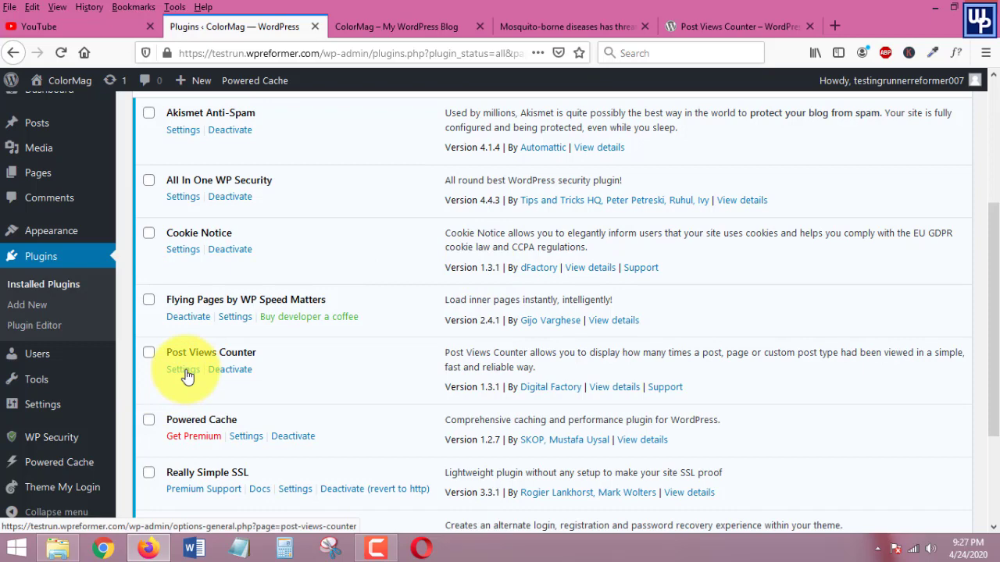
pyautogui.click(185, 371)
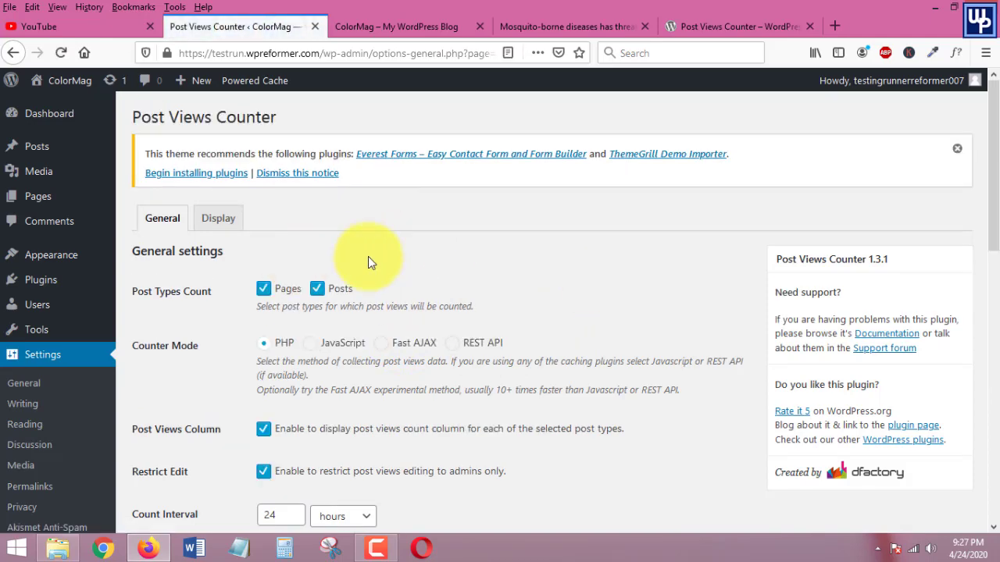
# Review Post Types Count (Pages and Posts), then set Counter Mode to JavaScript.
pyautogui.scroll(-3, 555, 234)
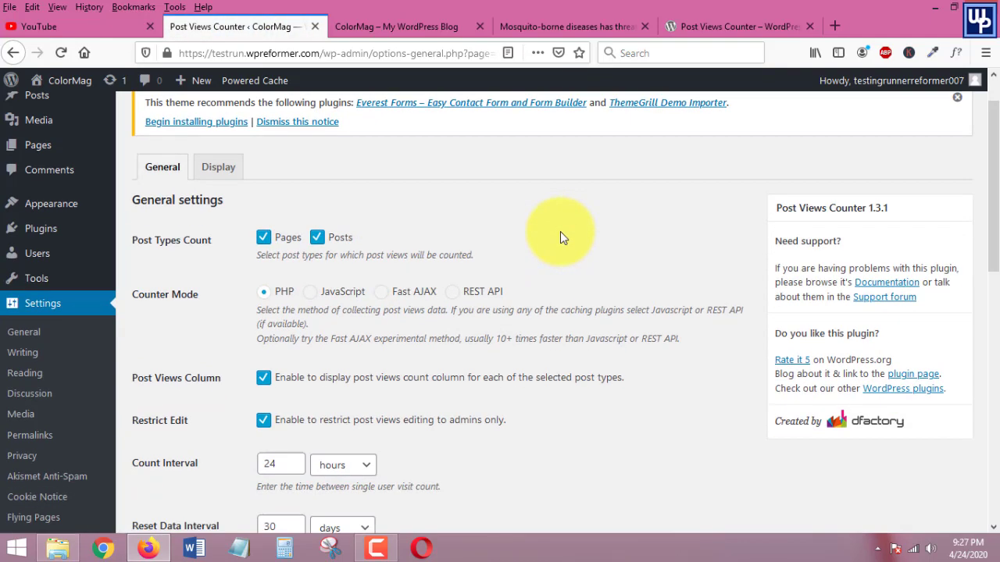
pyautogui.scroll(-4, 362, 205)
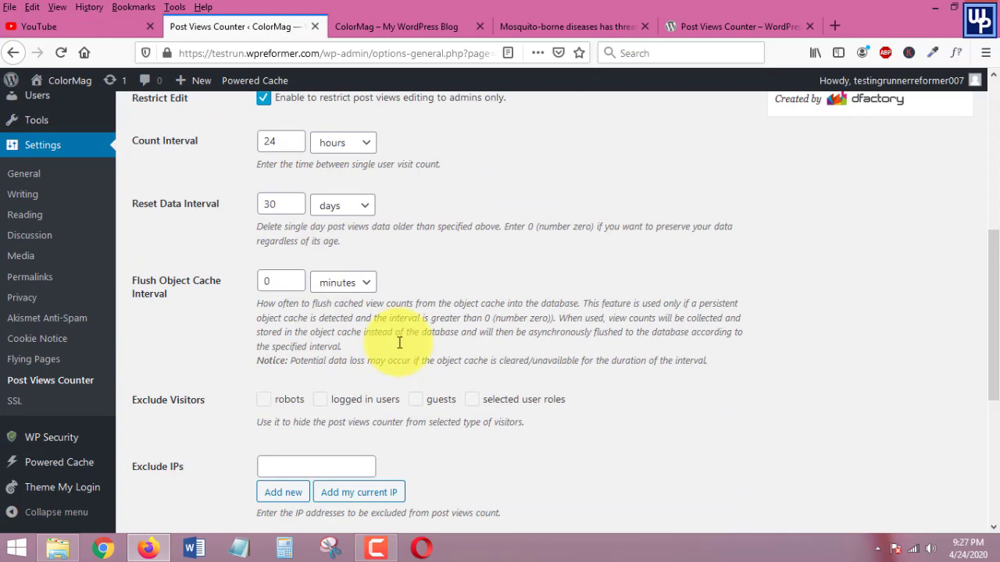
pyautogui.scroll(5, 475, 208)
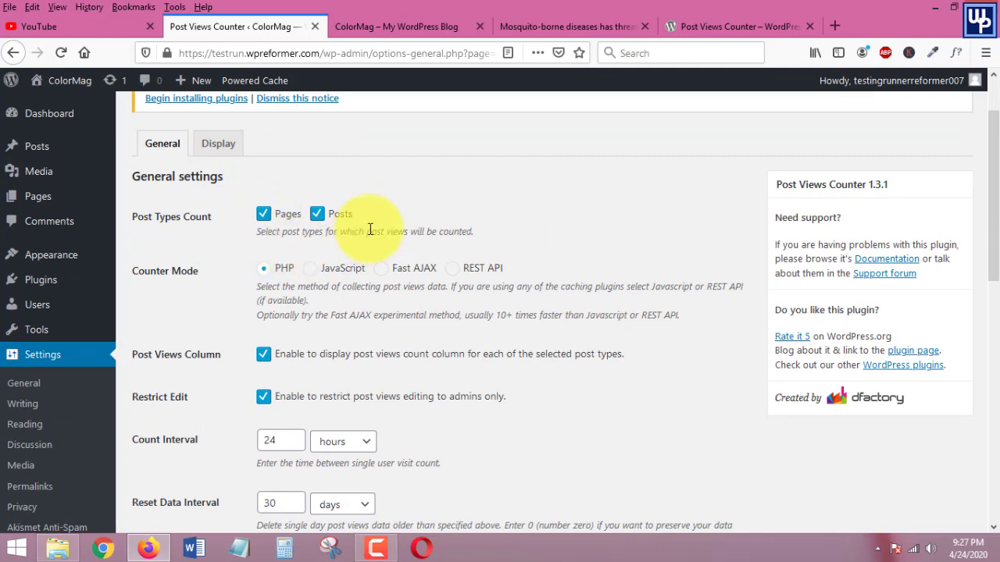
pyautogui.moveTo(393, 202); pyautogui.dragTo(248, 186)
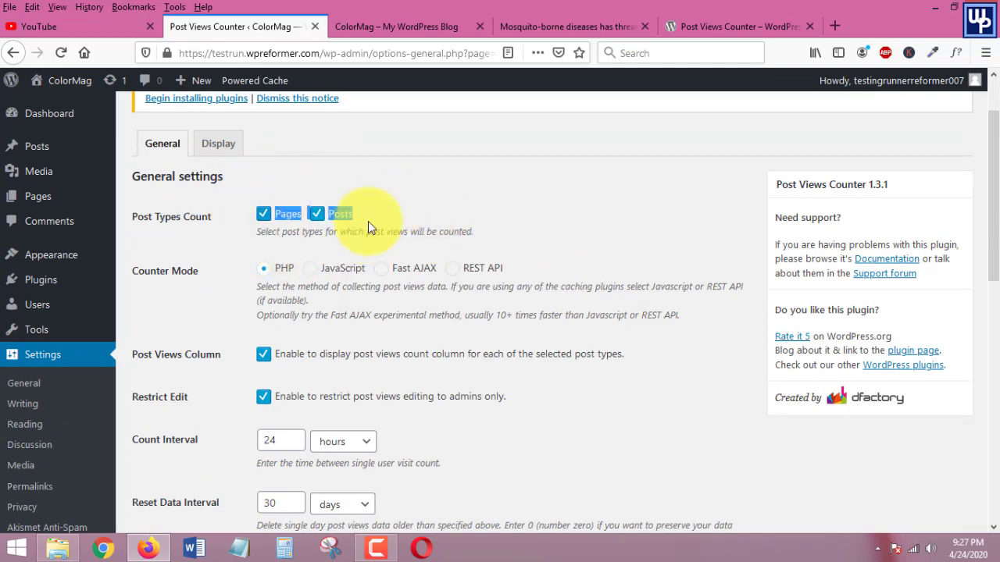
pyautogui.click(391, 200)
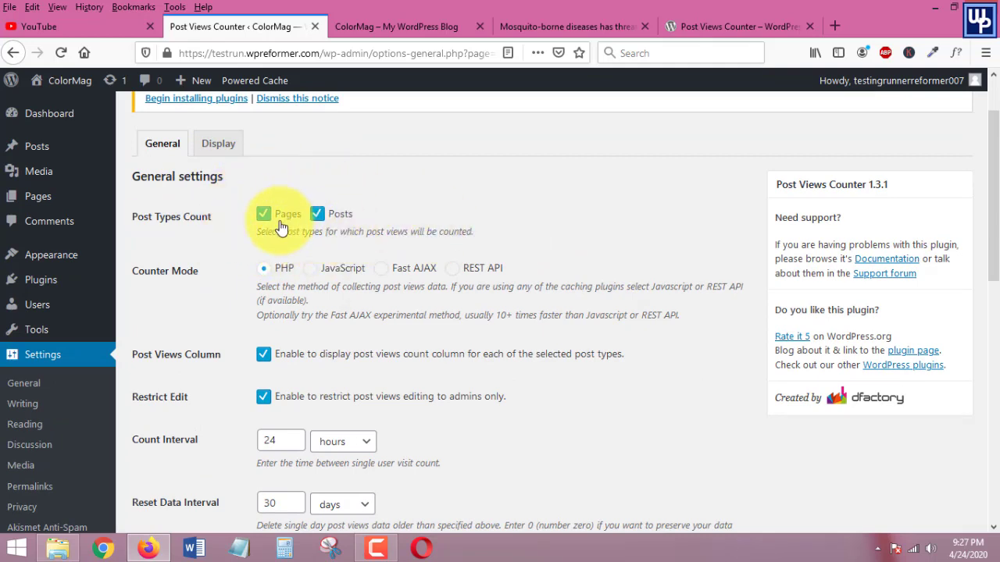
pyautogui.scroll(-2, 278, 221)
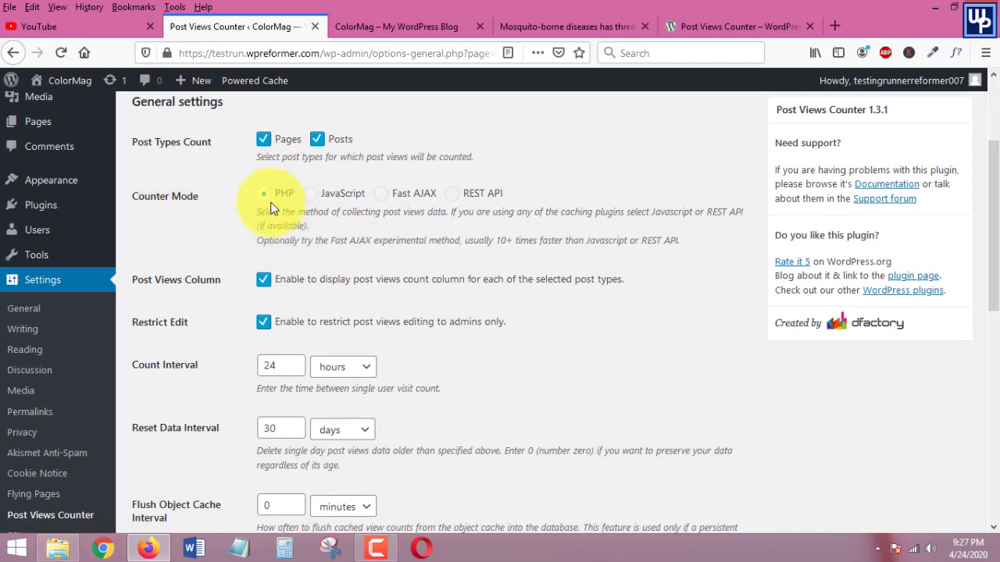
pyautogui.click(311, 195)
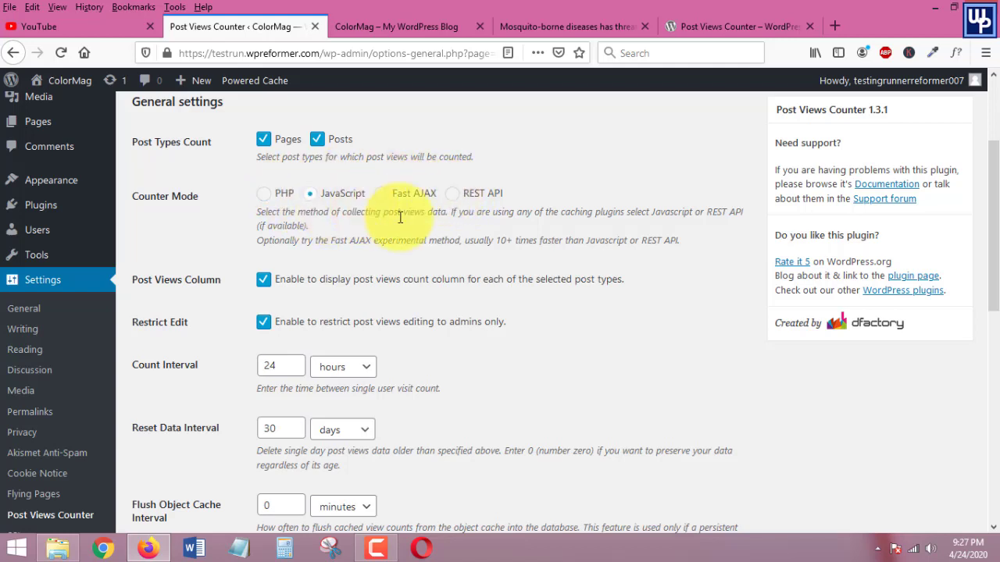
# Set Counter Mode back to PHP and save the Post Views Counter general settings.
pyautogui.click(265, 195)
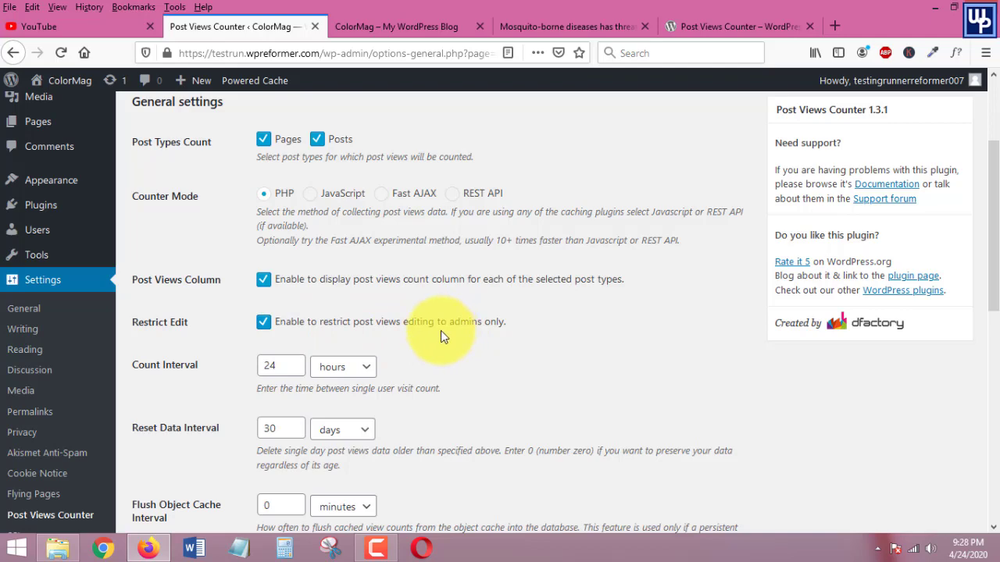
pyautogui.scroll(-2, 347, 336)
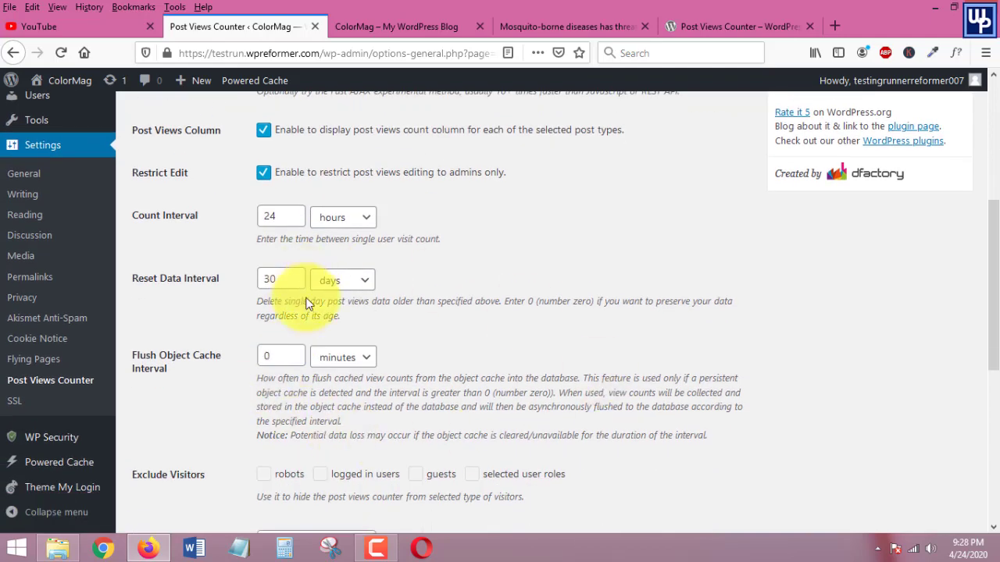
pyautogui.scroll(-3, 336, 308)
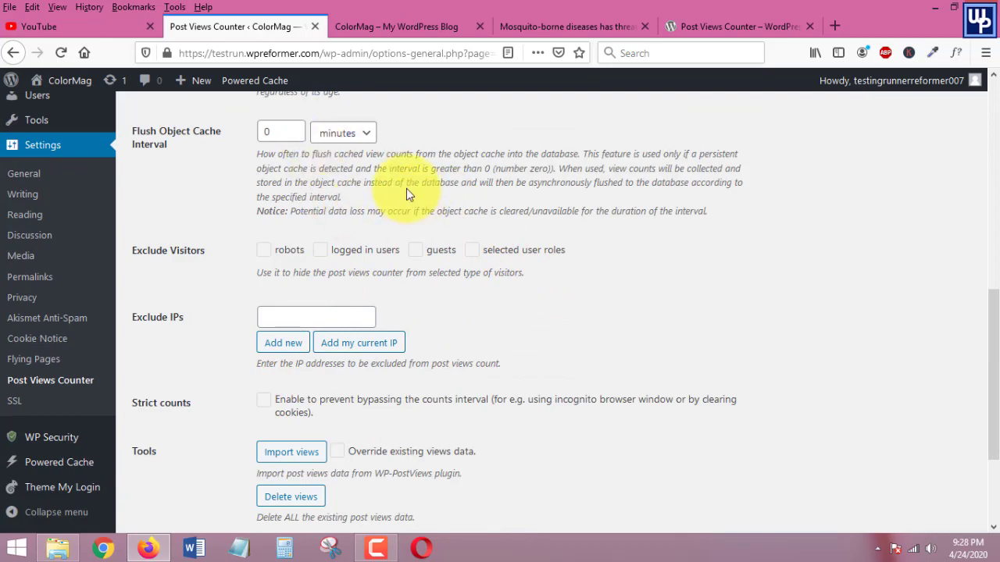
pyautogui.scroll(4, 459, 257)
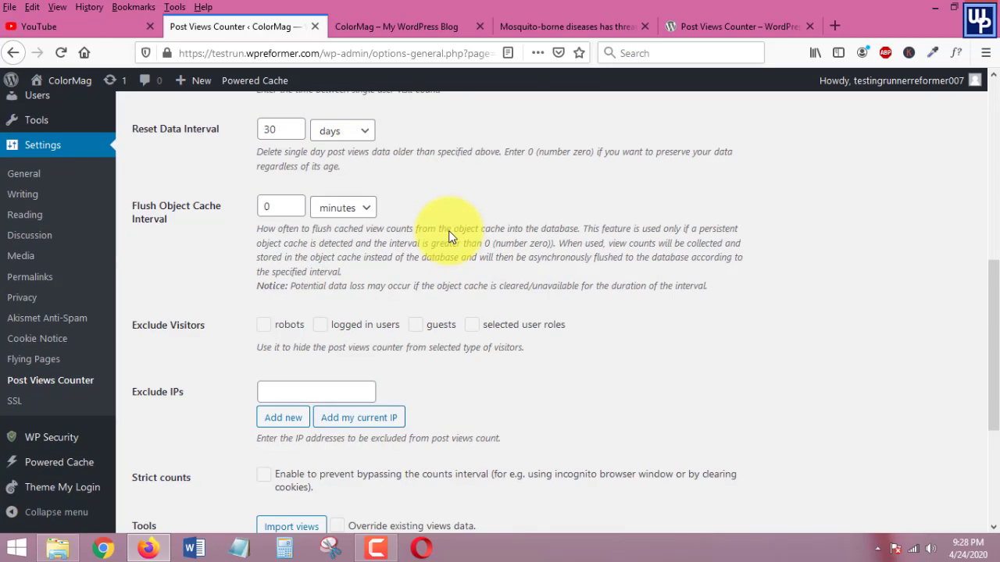
pyautogui.scroll(-4, 449, 236)
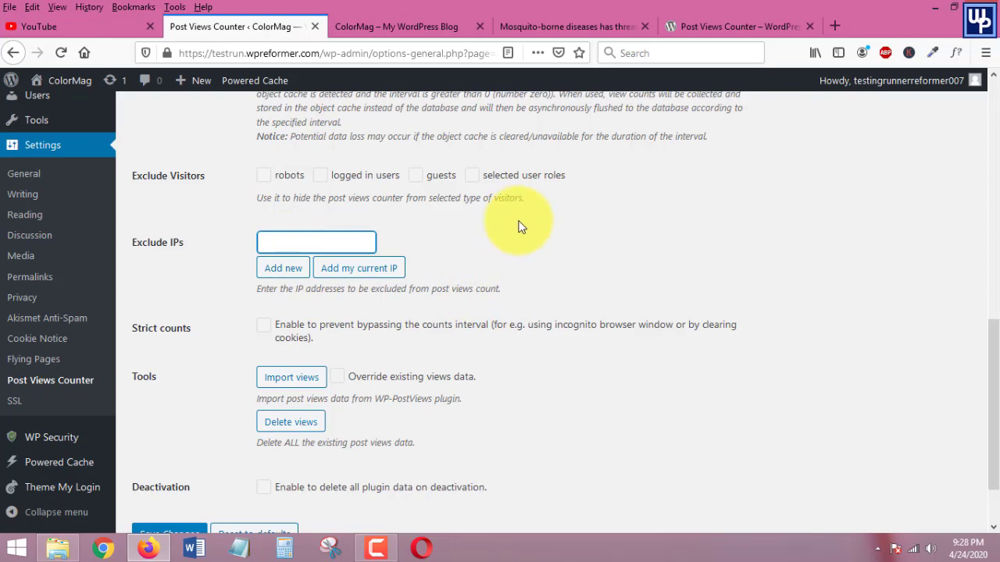
pyautogui.scroll(-2, 464, 289)
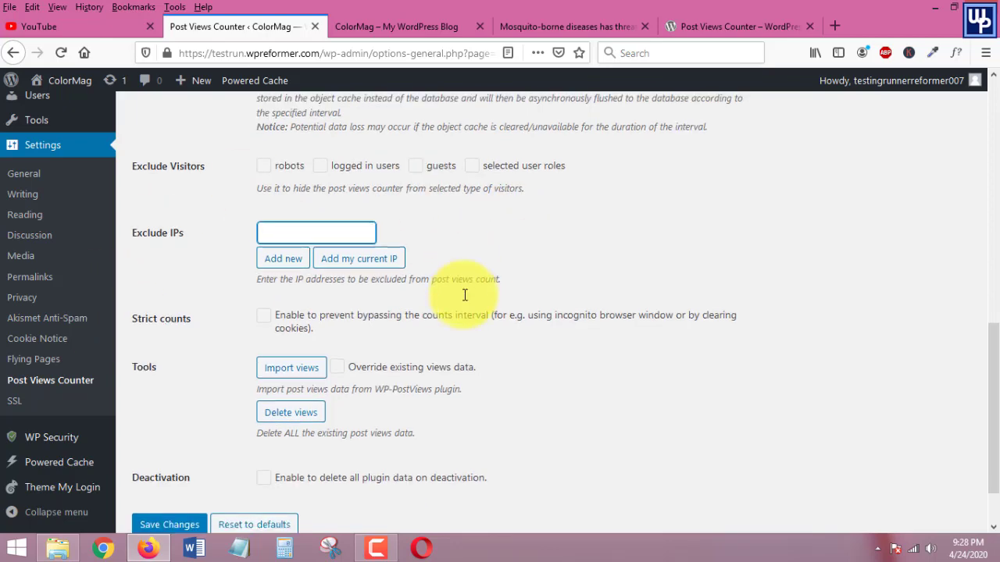
pyautogui.scroll(8, 421, 180)
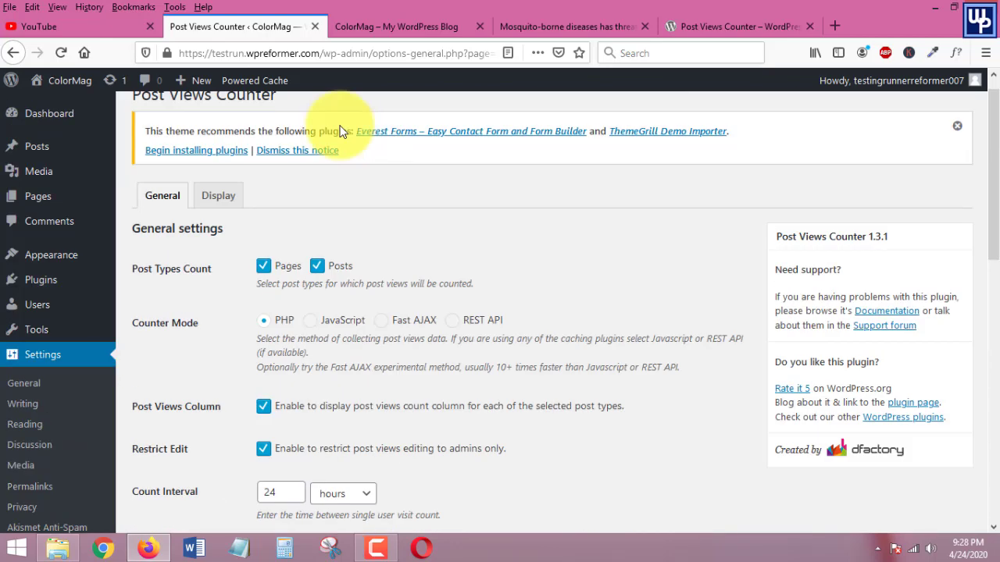
pyautogui.scroll(-5, 313, 223)
pyautogui.scroll(-4, 309, 308)
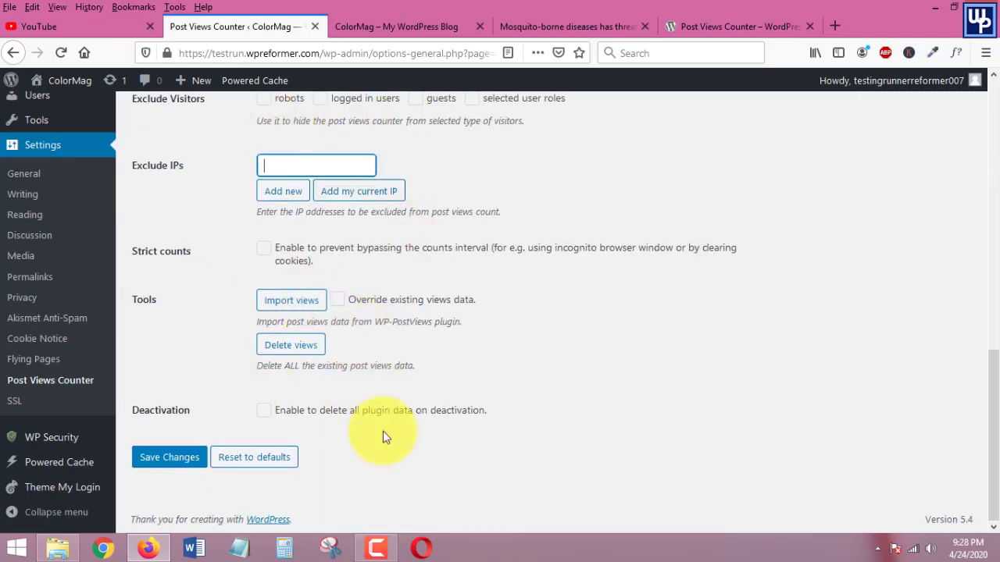
pyautogui.click(180, 459)
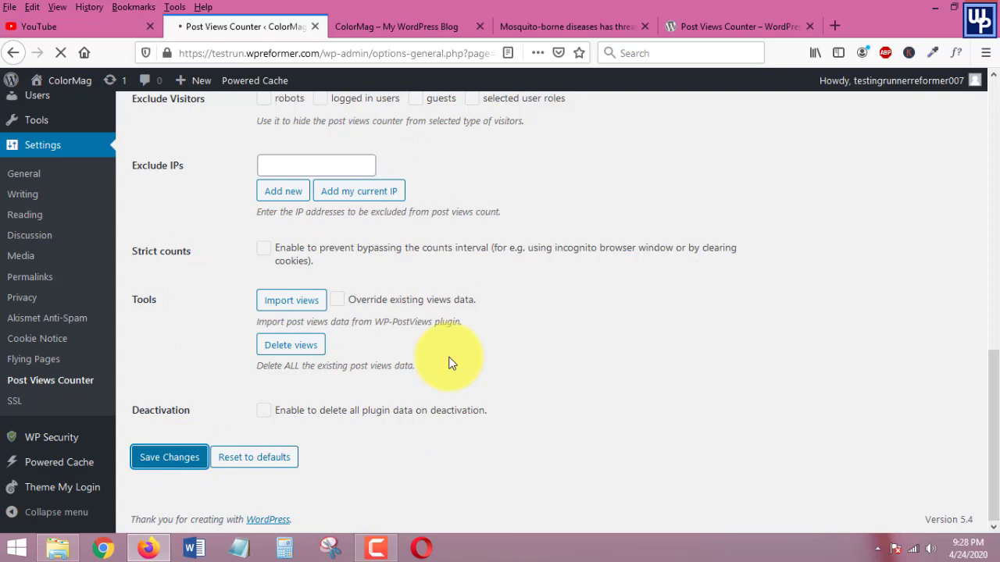
pyautogui.scroll(4, 449, 362)
pyautogui.scroll(5, 449, 361)
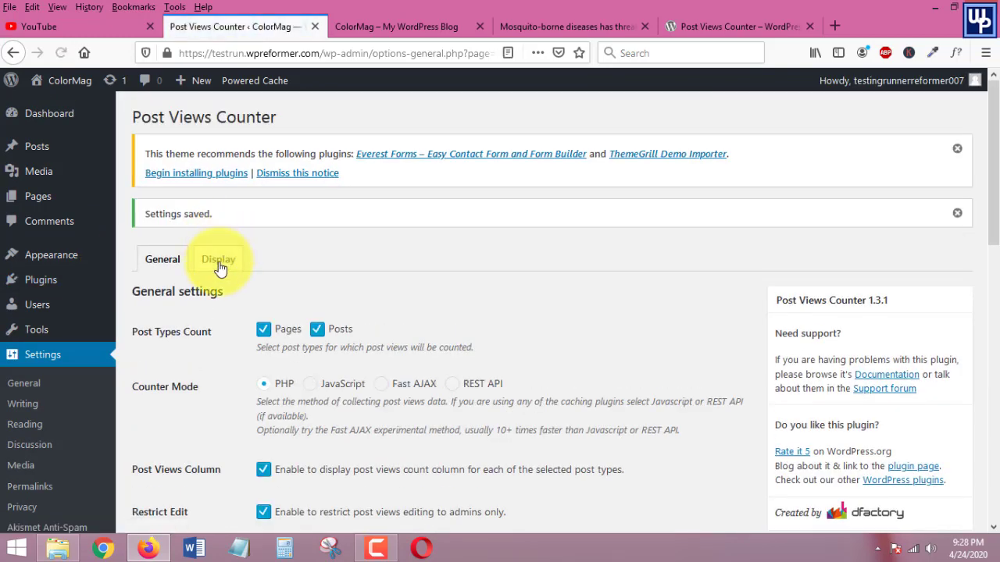
# Review and save the Display tab settings, then return to the ColorMag site homepage.
pyautogui.click(218, 265)
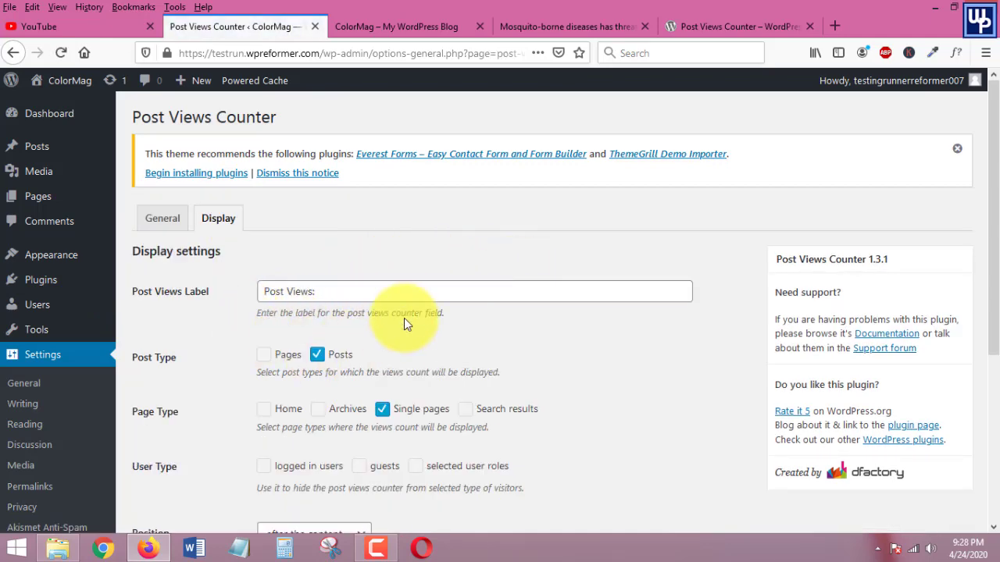
pyautogui.scroll(-3, 310, 284)
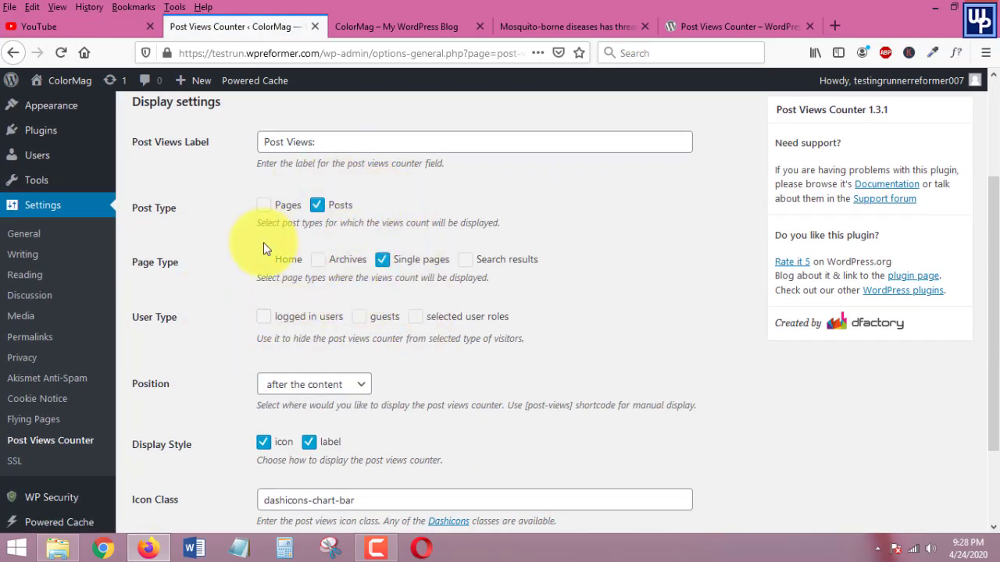
pyautogui.scroll(-2, 469, 367)
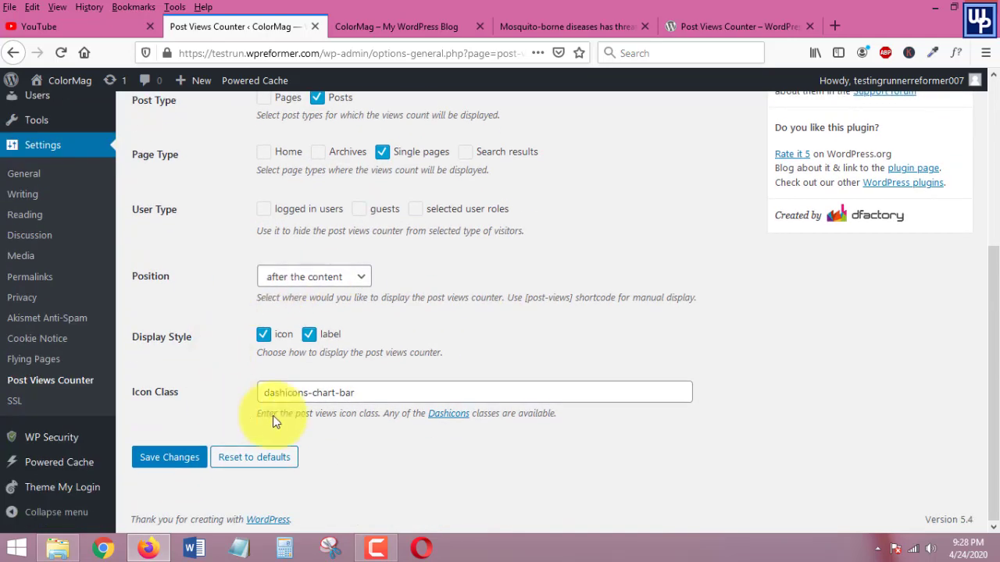
pyautogui.scroll(4, 367, 279)
pyautogui.scroll(-3, 374, 297)
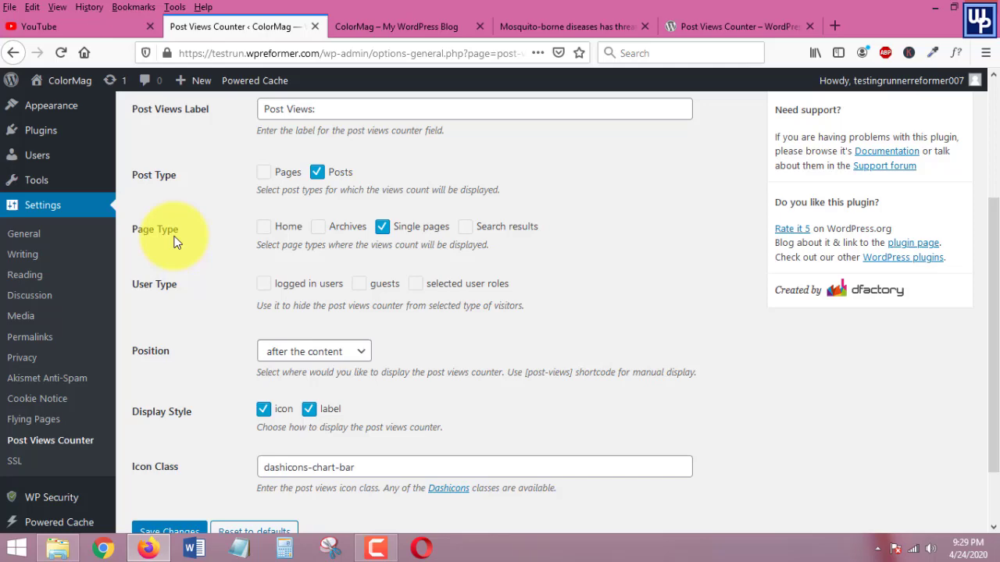
pyautogui.scroll(-2, 320, 250)
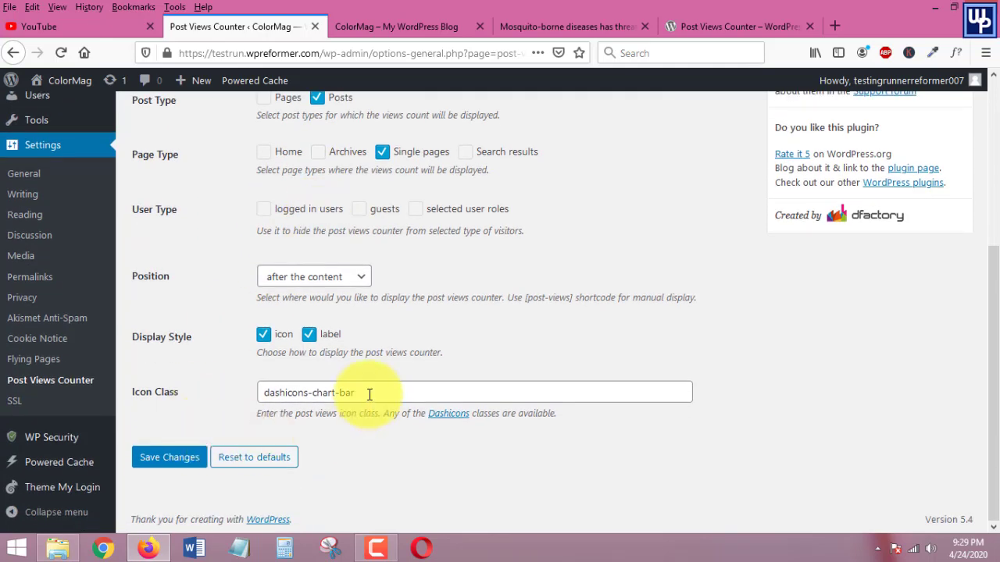
pyautogui.click(169, 461)
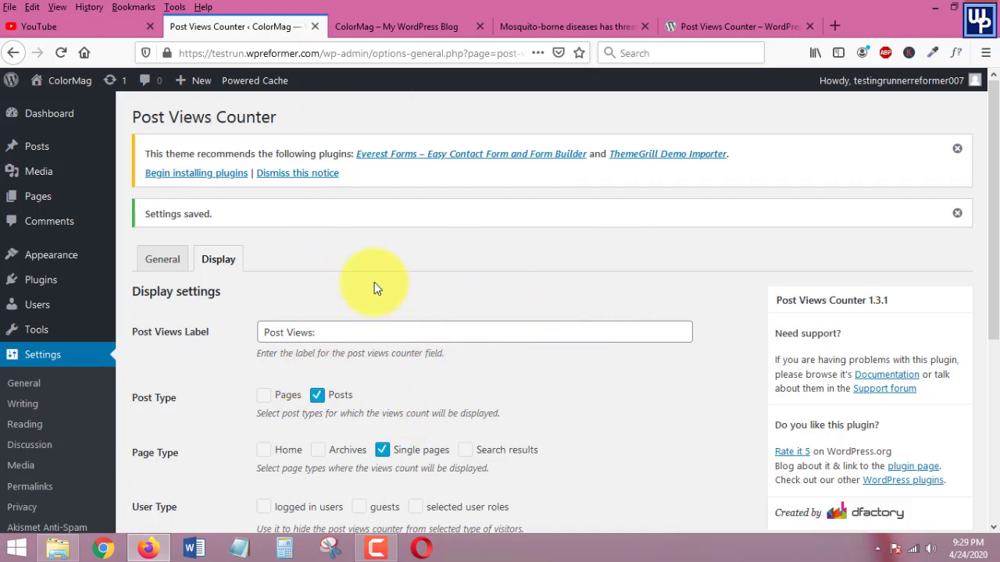
pyautogui.click(397, 26)
# Reload the ColorMag front page and close the Mosquito-borne diseases article.
pyautogui.moveTo(71, 86)
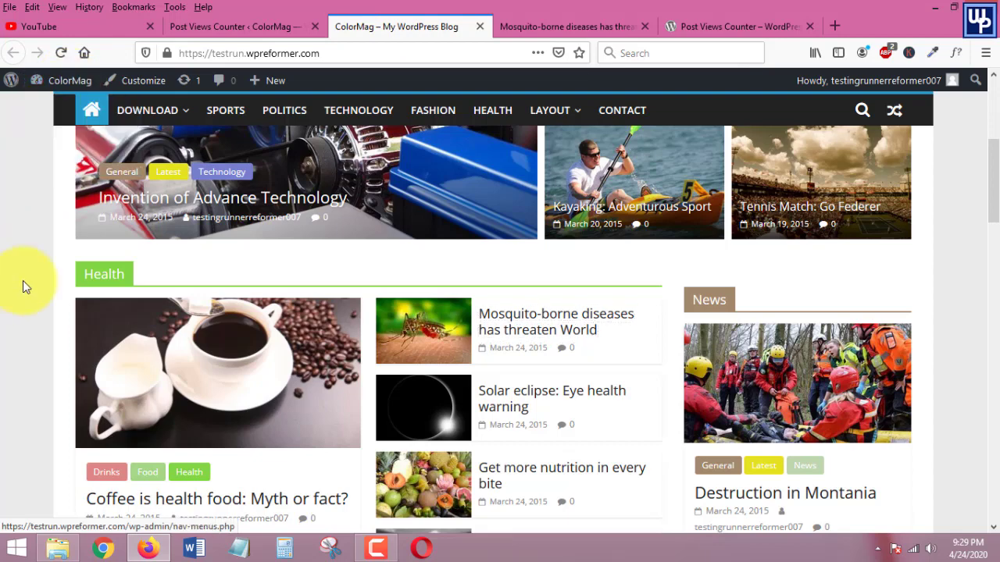
pyautogui.click(60, 56)
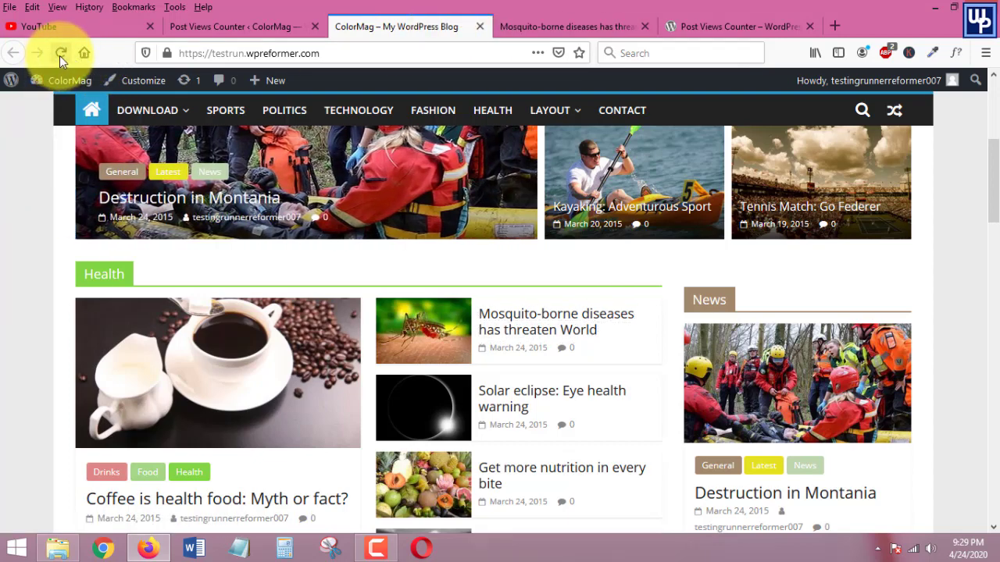
pyautogui.click(507, 16)
pyautogui.hotkey('ctrl', 'w')
pyautogui.click(409, 18)
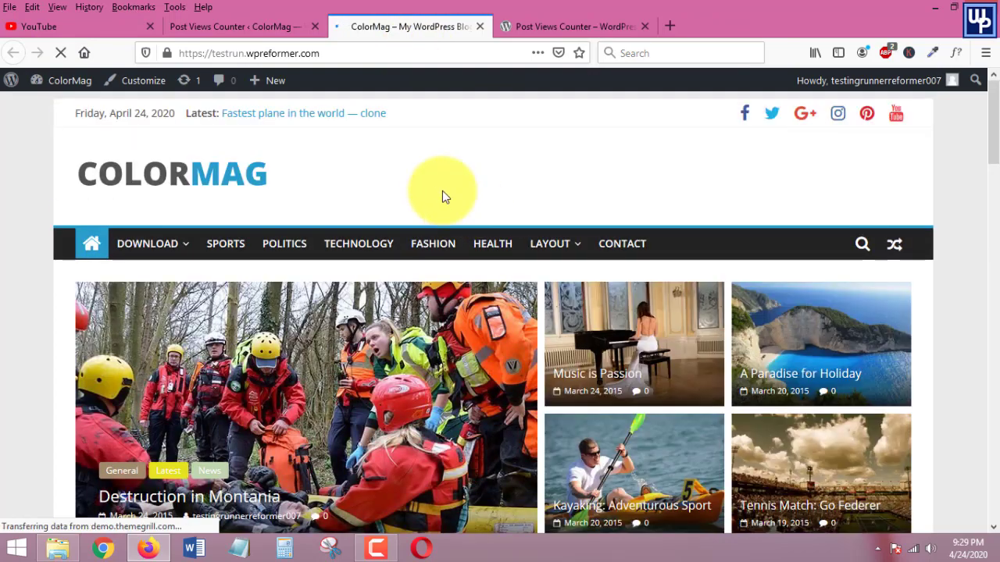
pyautogui.scroll(-6, 442, 196)
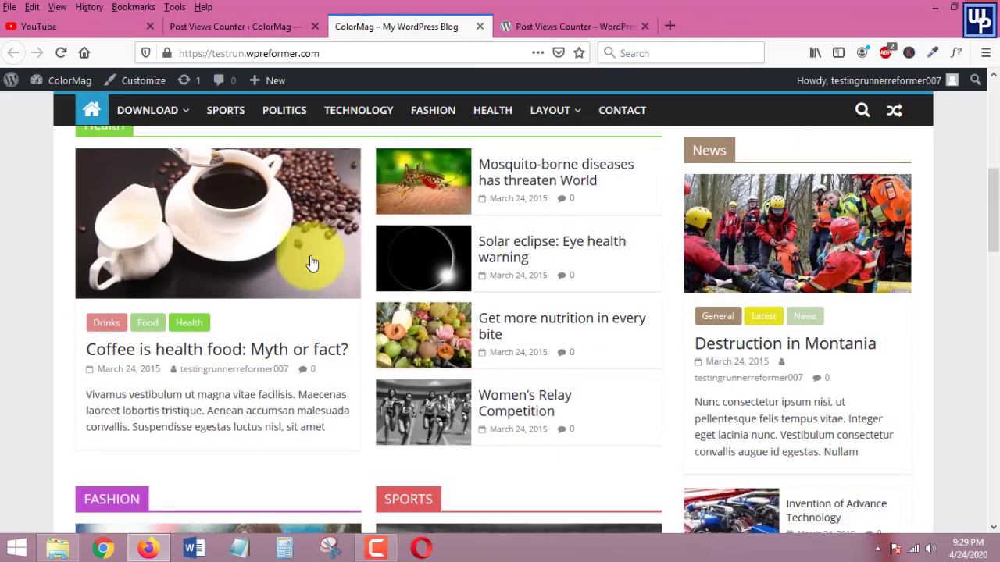
# Open the 'Coffee is health food' post in a new tab and check its Post Views count of 2.
pyautogui.rightClick(266, 358)
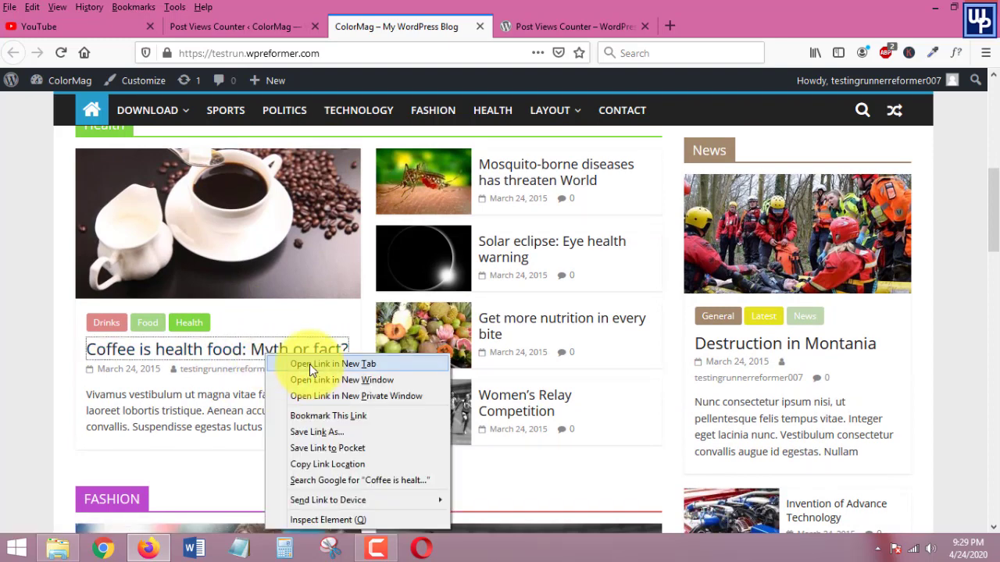
pyautogui.click(310, 364)
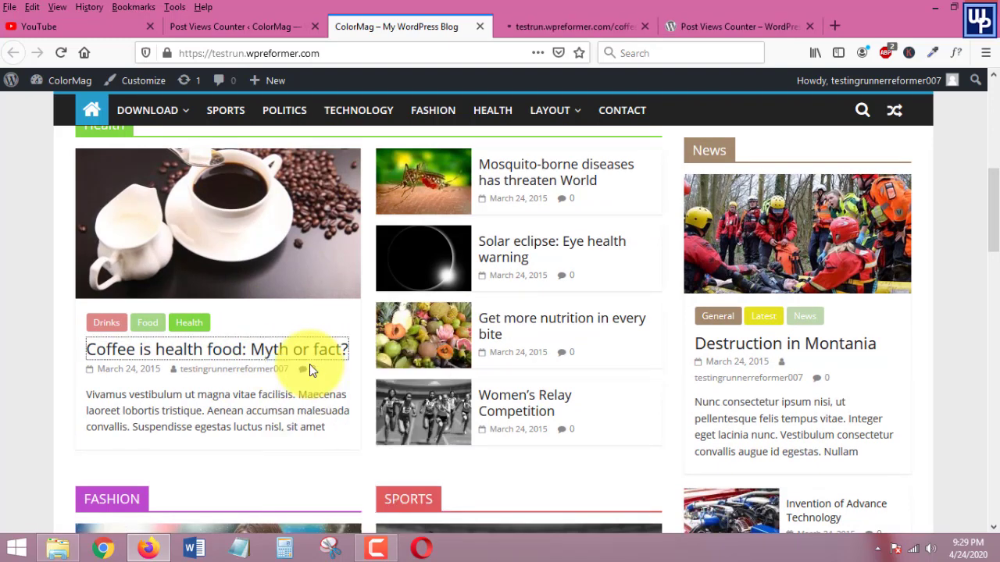
pyautogui.click(553, 20)
pyautogui.scroll(-5, 366, 168)
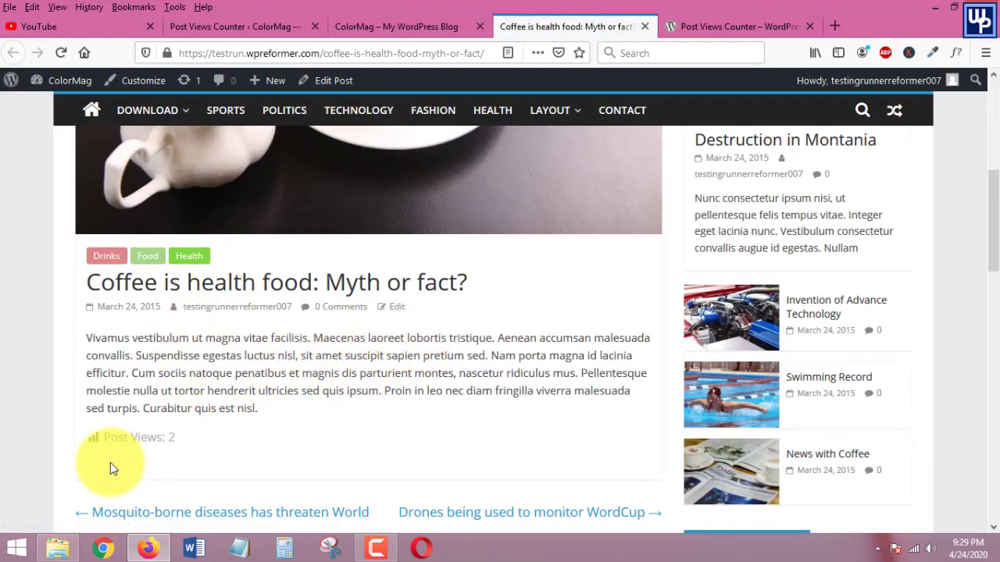
pyautogui.moveTo(179, 440); pyautogui.dragTo(89, 435)
pyautogui.click(207, 440)
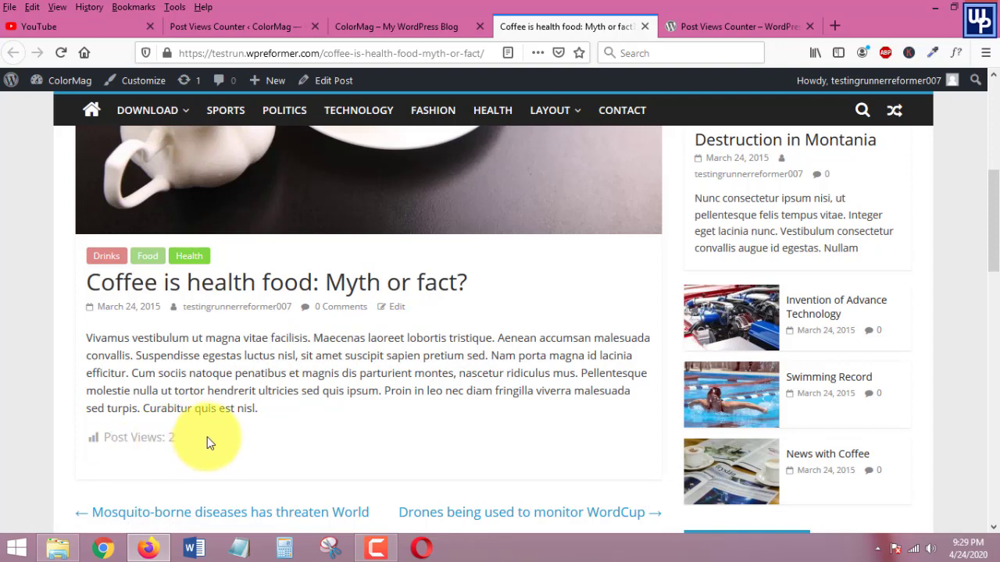
pyautogui.moveTo(208, 440); pyautogui.dragTo(90, 439)
pyautogui.click(174, 462)
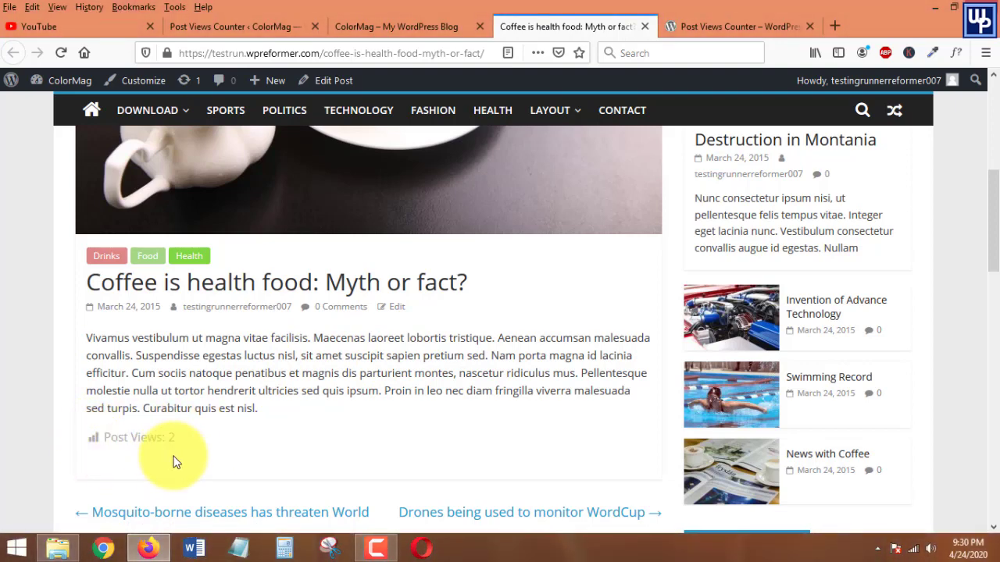
pyautogui.moveTo(174, 461); pyautogui.dragTo(101, 439)
pyautogui.scroll(5, 283, 335)
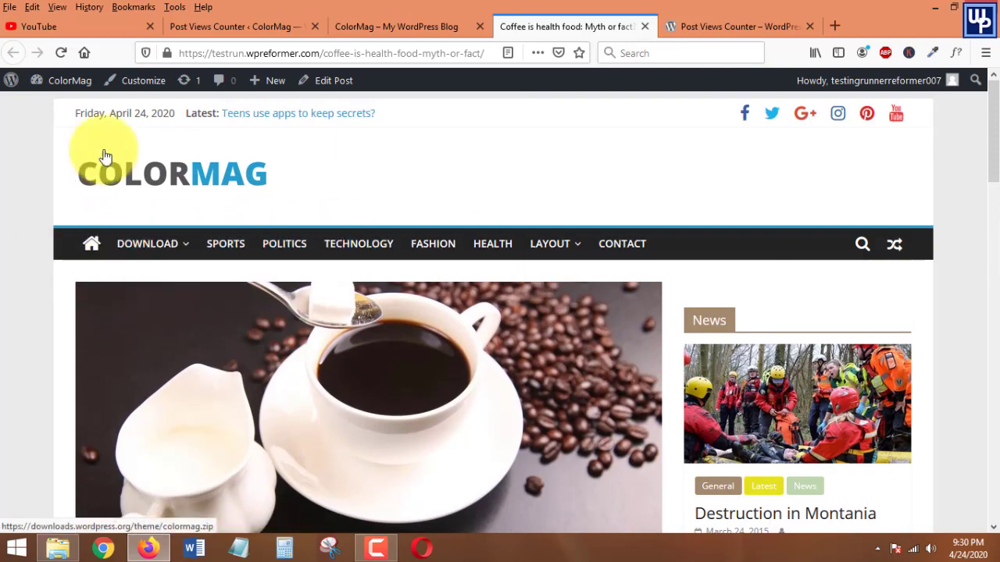
pyautogui.scroll(-6, 646, 159)
pyautogui.scroll(1, 484, 246)
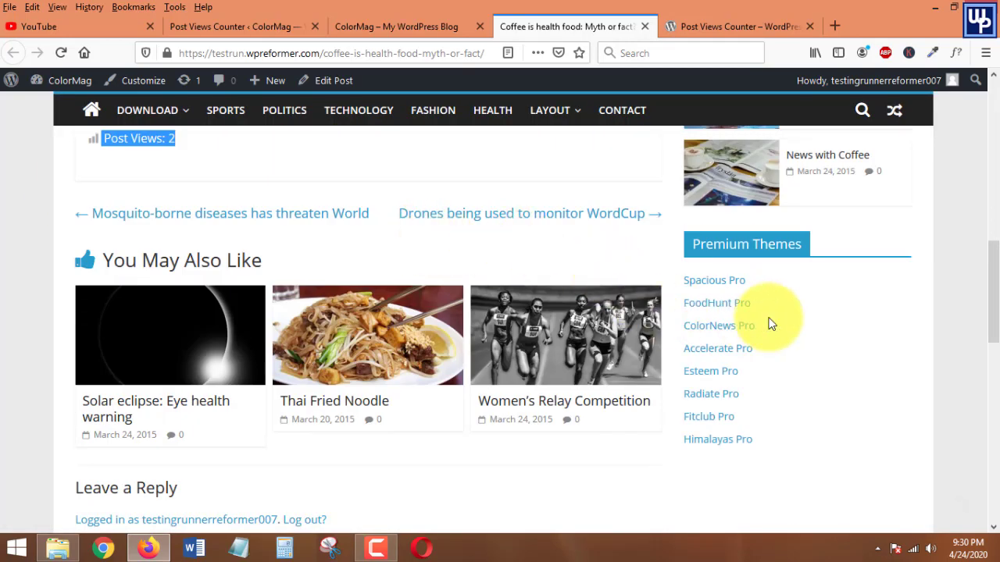
pyautogui.scroll(4, 840, 349)
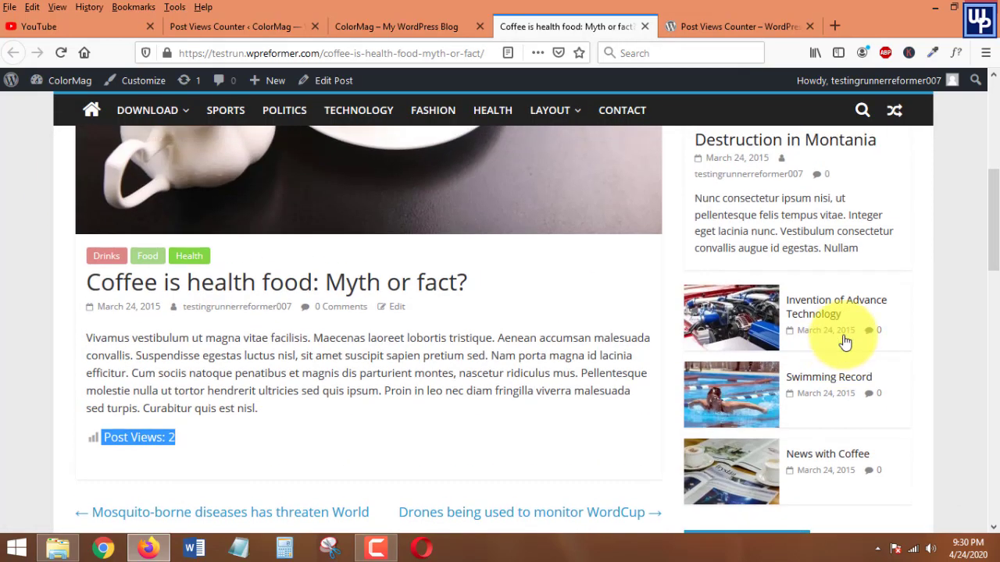
# Open the 'Invention of Advance Technology' post, check its view count, and reload it.
pyautogui.click(812, 310)
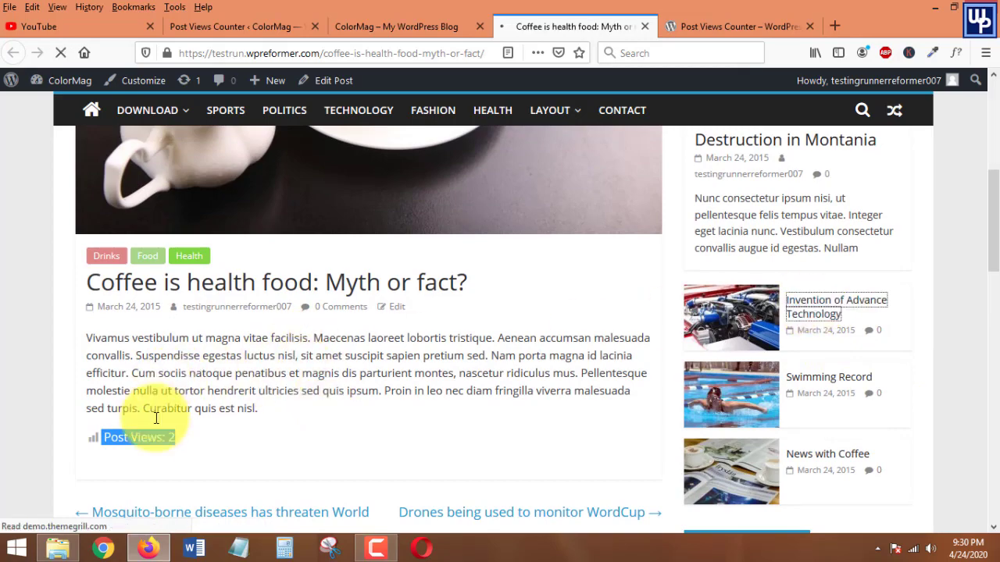
pyautogui.scroll(-7, 283, 366)
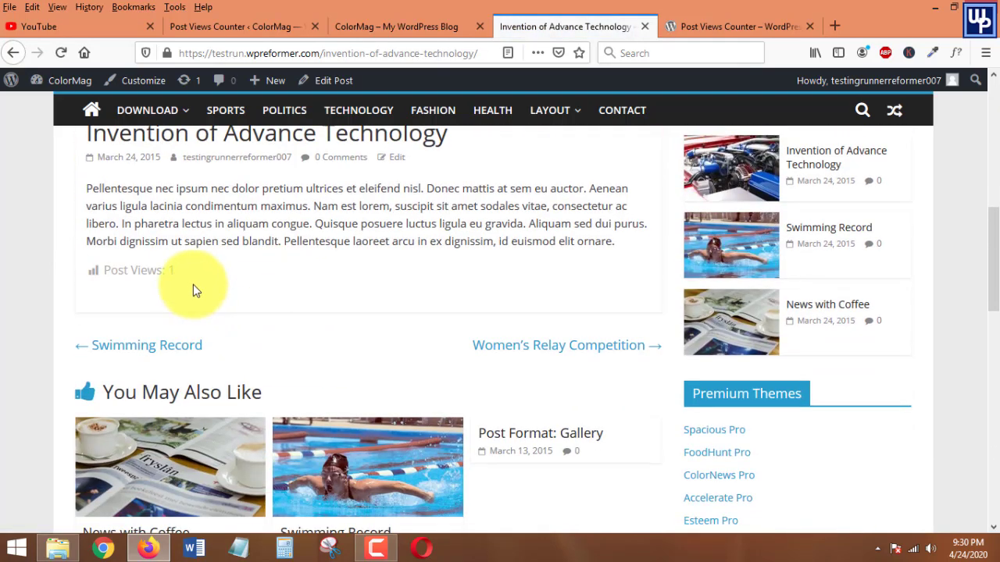
pyautogui.moveTo(210, 275); pyautogui.dragTo(173, 270)
pyautogui.press('F5')
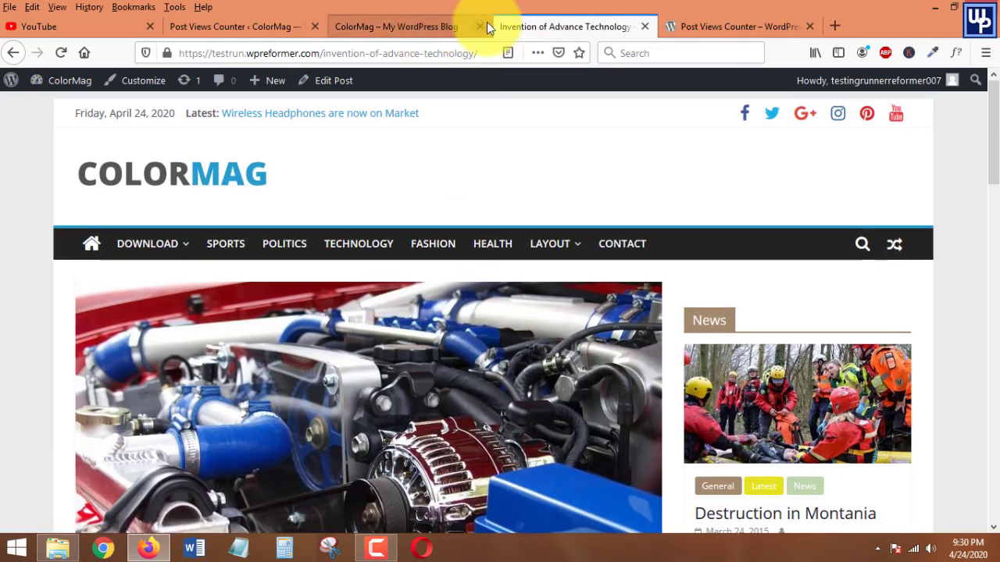
# Go to the admin Dashboard and scroll to the Post Views widget charting April 2020.
pyautogui.click(229, 27)
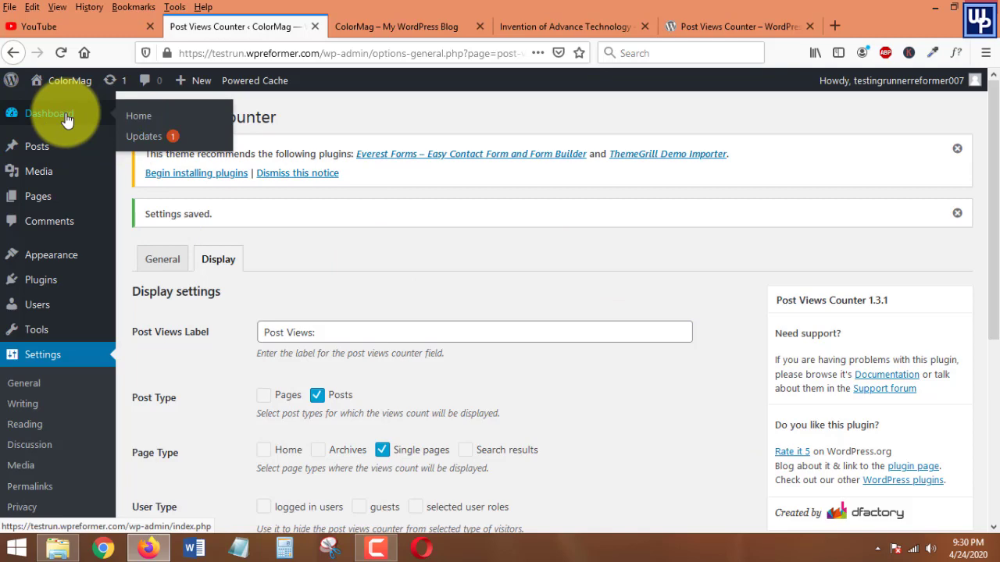
pyautogui.click(37, 147)
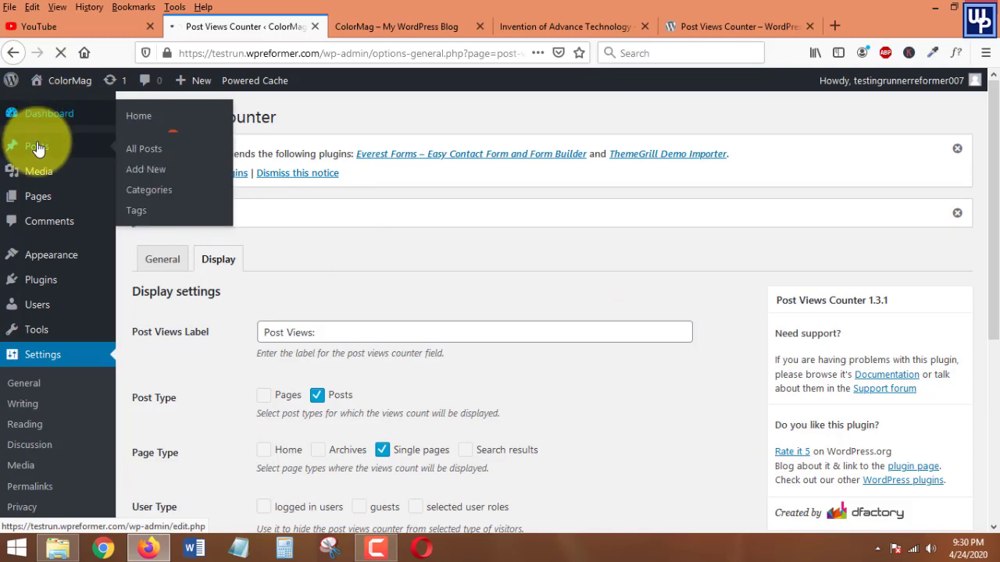
pyautogui.scroll(-1, 623, 223)
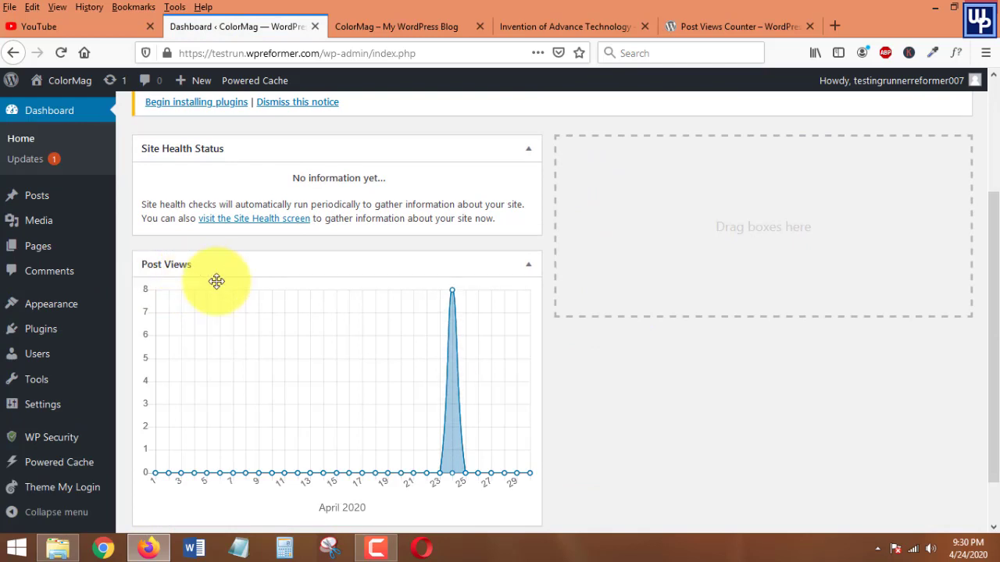
pyautogui.scroll(-1, 447, 224)
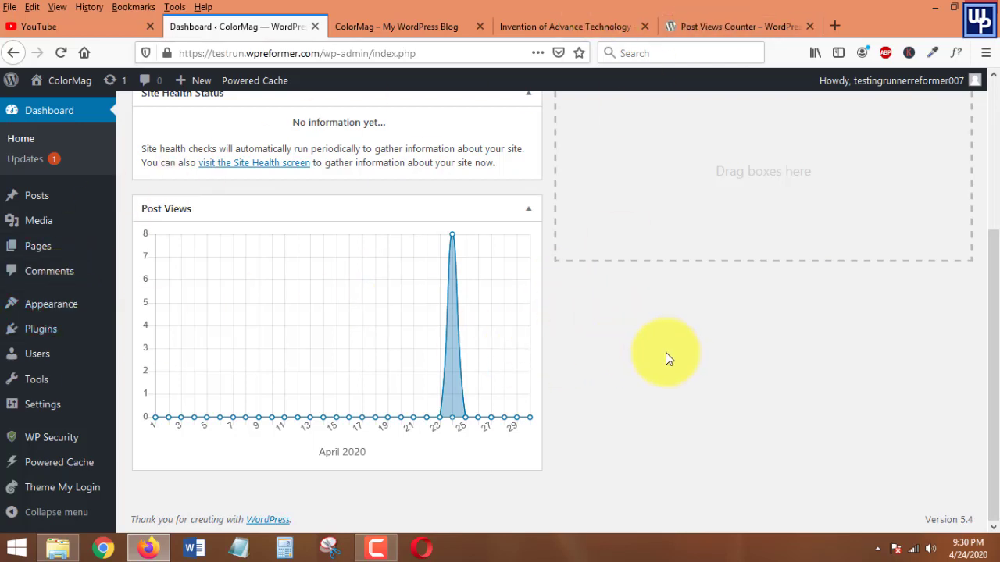
pyautogui.moveTo(32, 200)
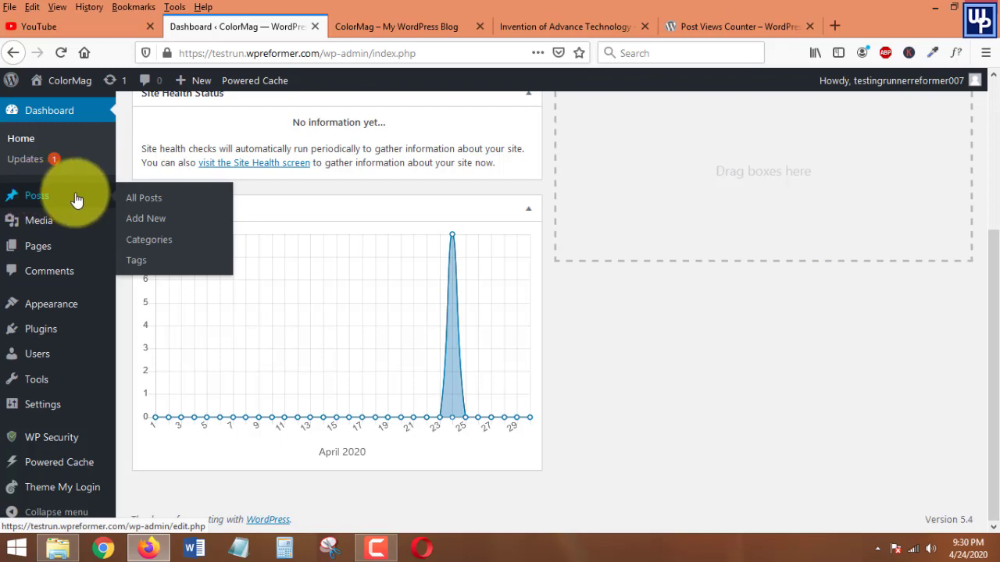
# Open All Posts and scroll through the 35 posts' views column, e.g. 2 for Coffee.
pyautogui.click(143, 219)
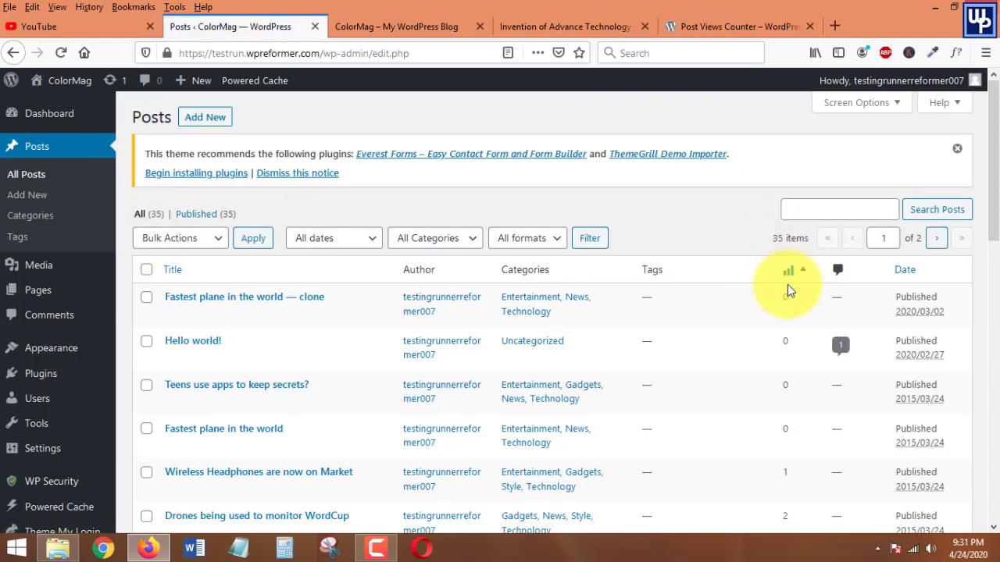
pyautogui.scroll(-2, 785, 258)
pyautogui.scroll(2, 789, 249)
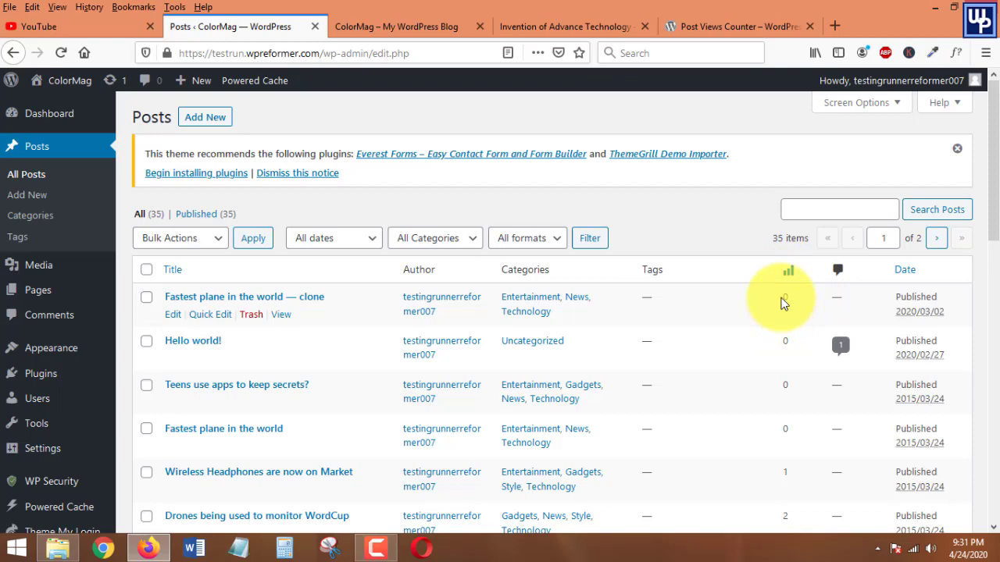
pyautogui.scroll(-2, 787, 289)
pyautogui.scroll(-8, 788, 273)
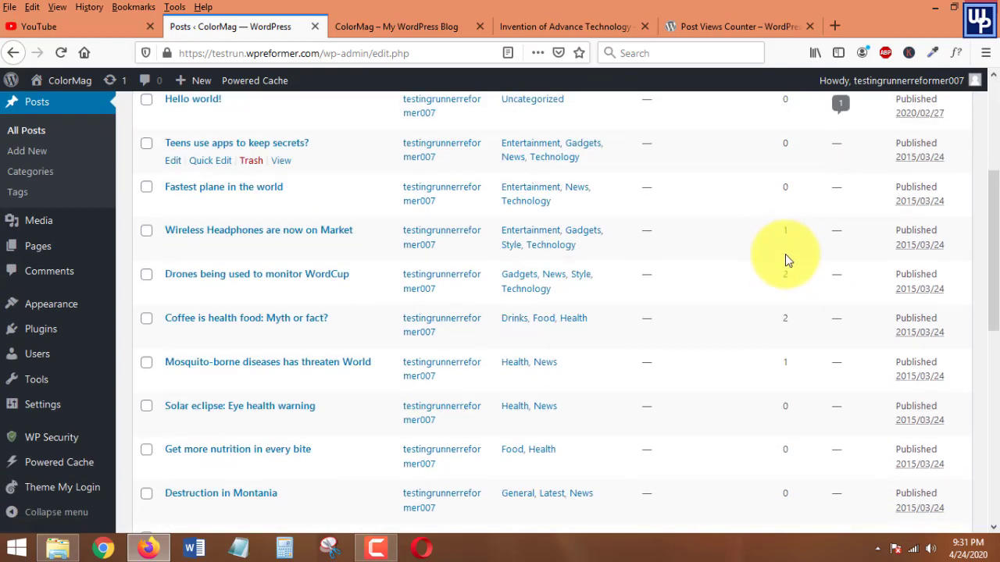
pyautogui.scroll(10, 783, 404)
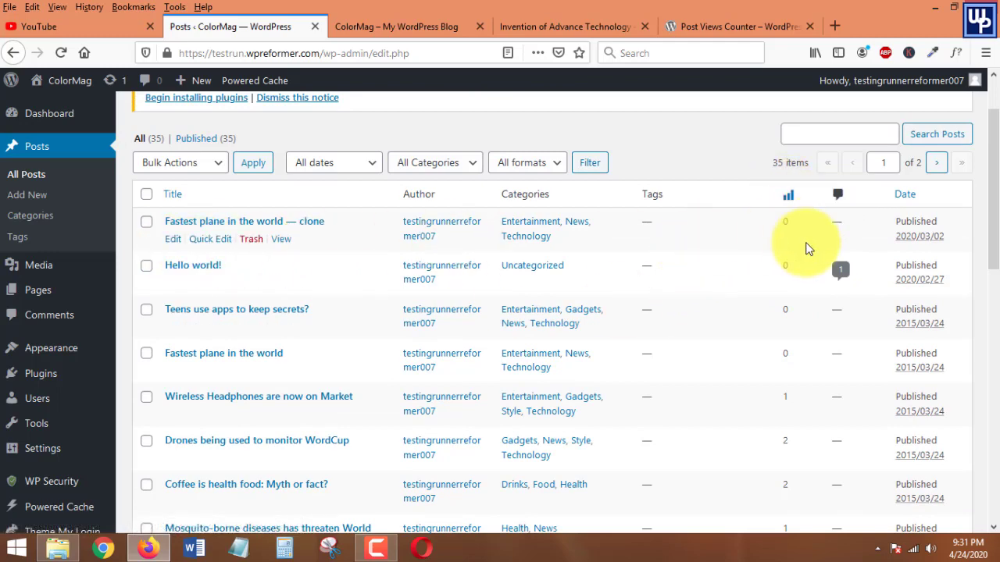
pyautogui.scroll(-1, 787, 344)
pyautogui.scroll(-6, 783, 345)
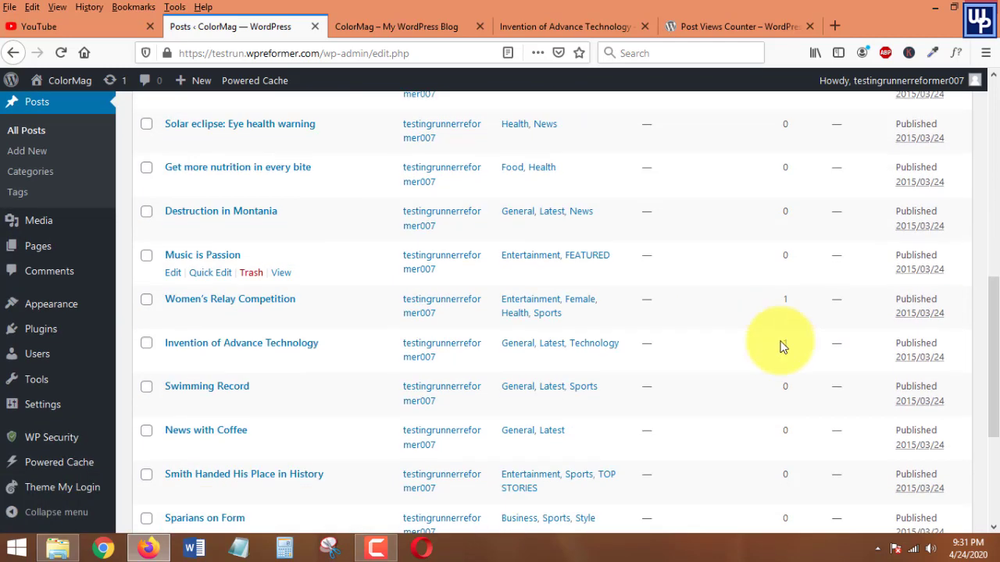
pyautogui.scroll(-1, 786, 472)
pyautogui.scroll(5, 789, 462)
pyautogui.scroll(3, 793, 453)
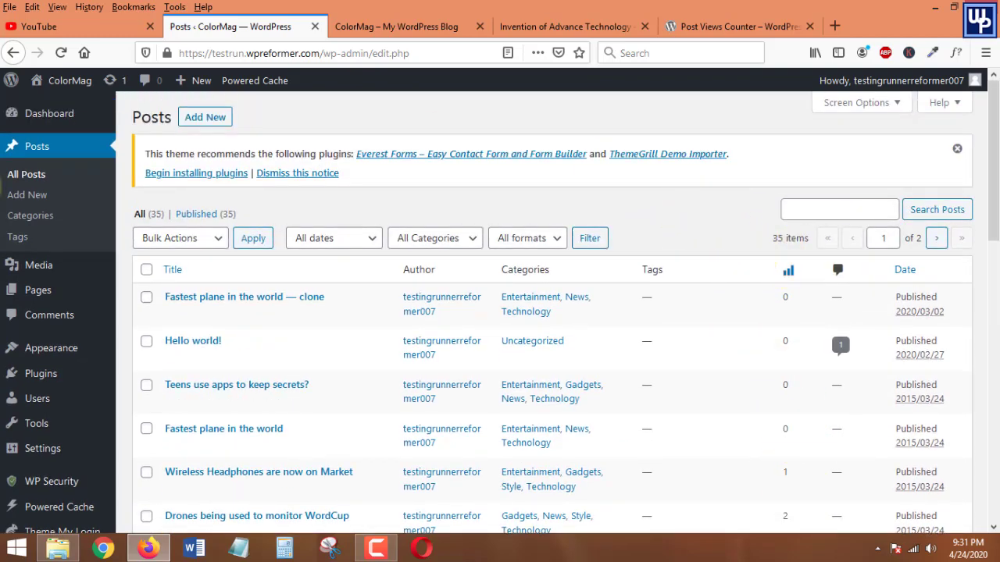
pyautogui.moveTo(33, 125)
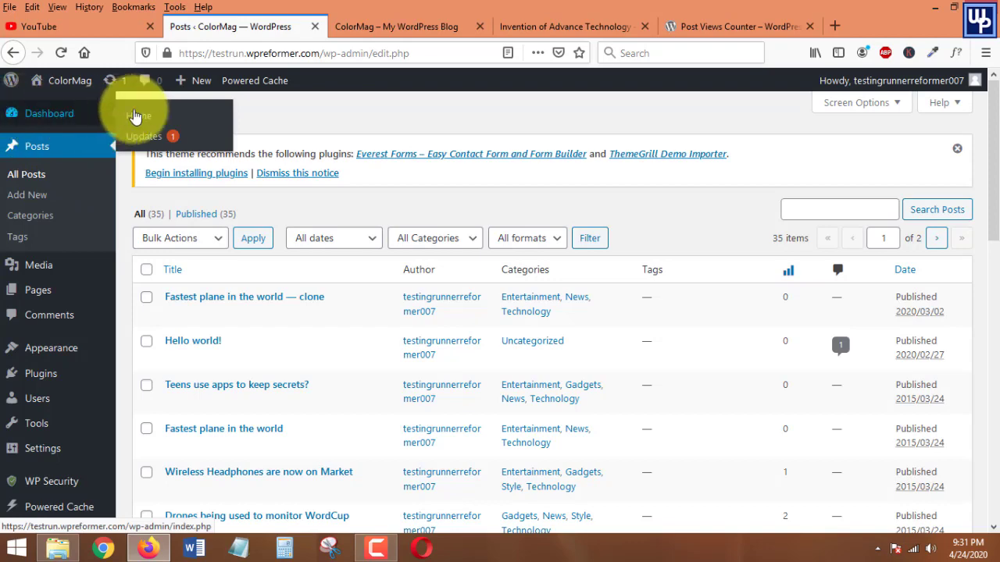
# View the Dashboard's Post Views chart, then return to the Invention of Advance Technology post's comments.
pyautogui.click(139, 118)
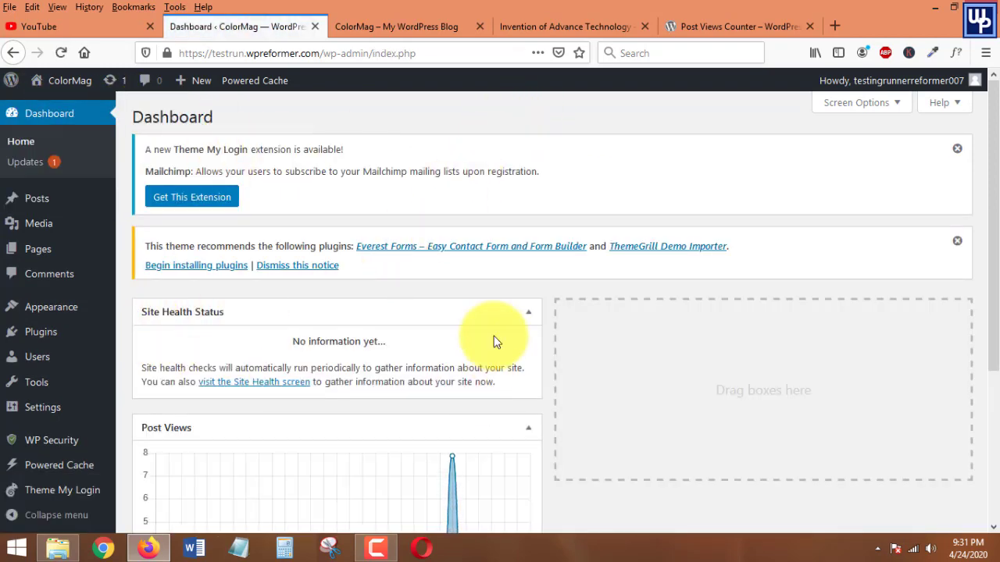
pyautogui.scroll(-3, 484, 338)
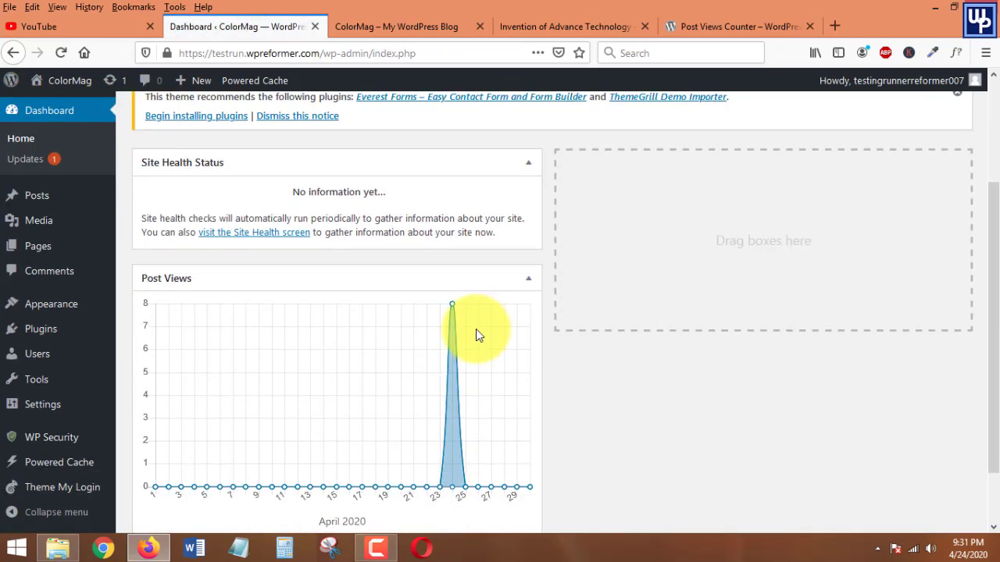
pyautogui.click(713, 26)
pyautogui.click(558, 30)
pyautogui.scroll(-10, 496, 250)
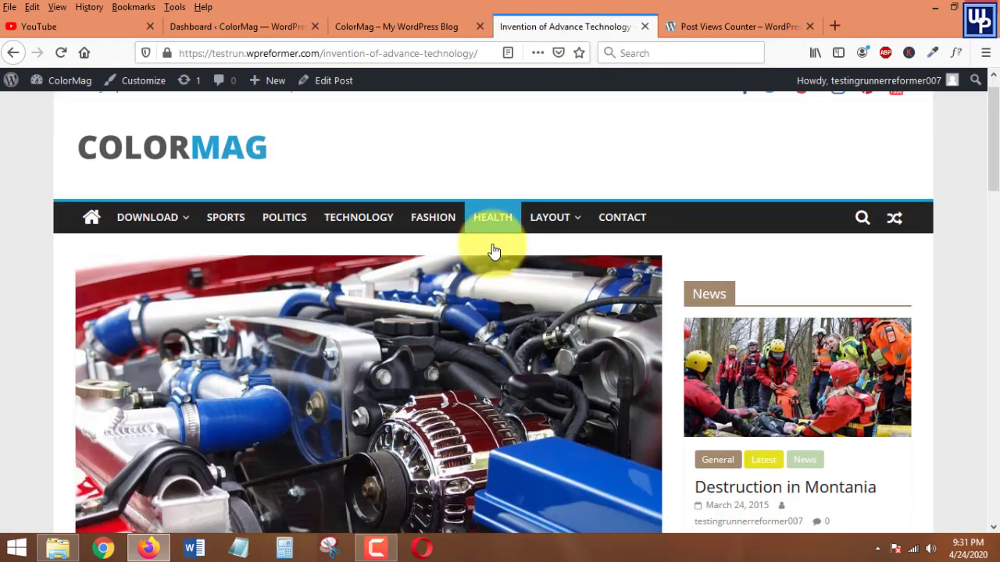